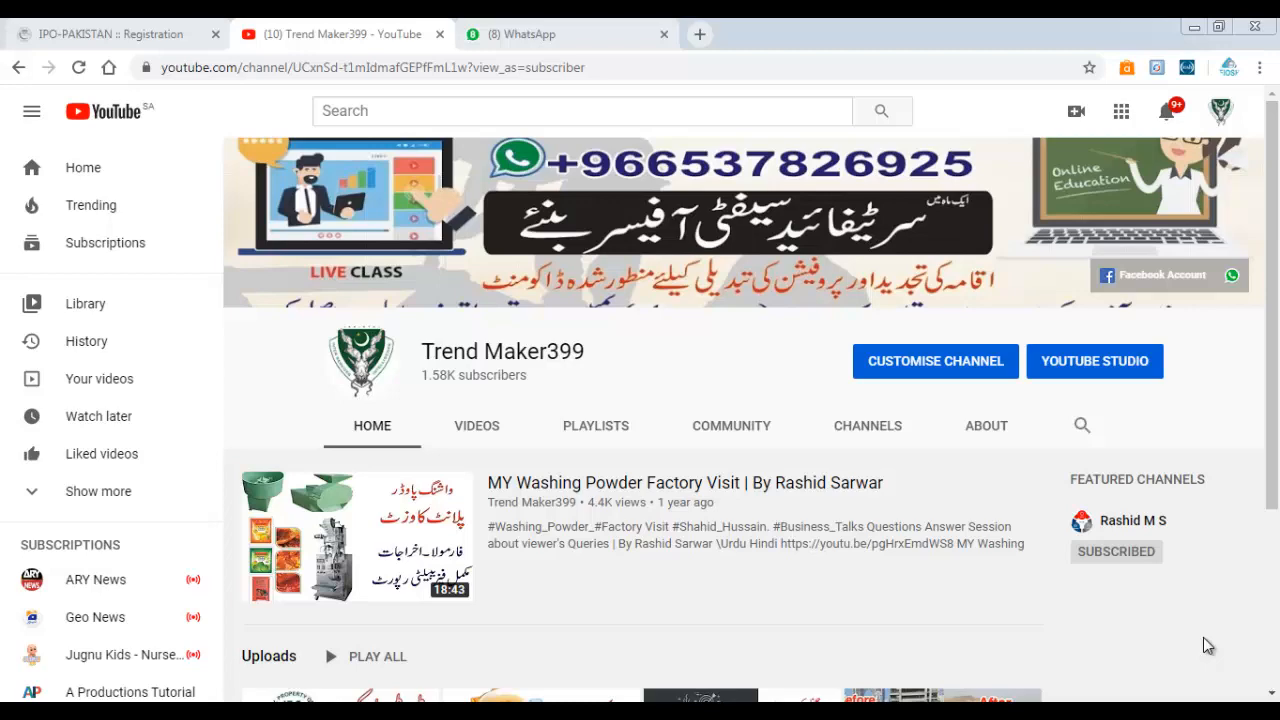
Step: Switch to WhatsApp and review the viewer's chat messages asking for a video on the online IPO form
left_click(576, 25)
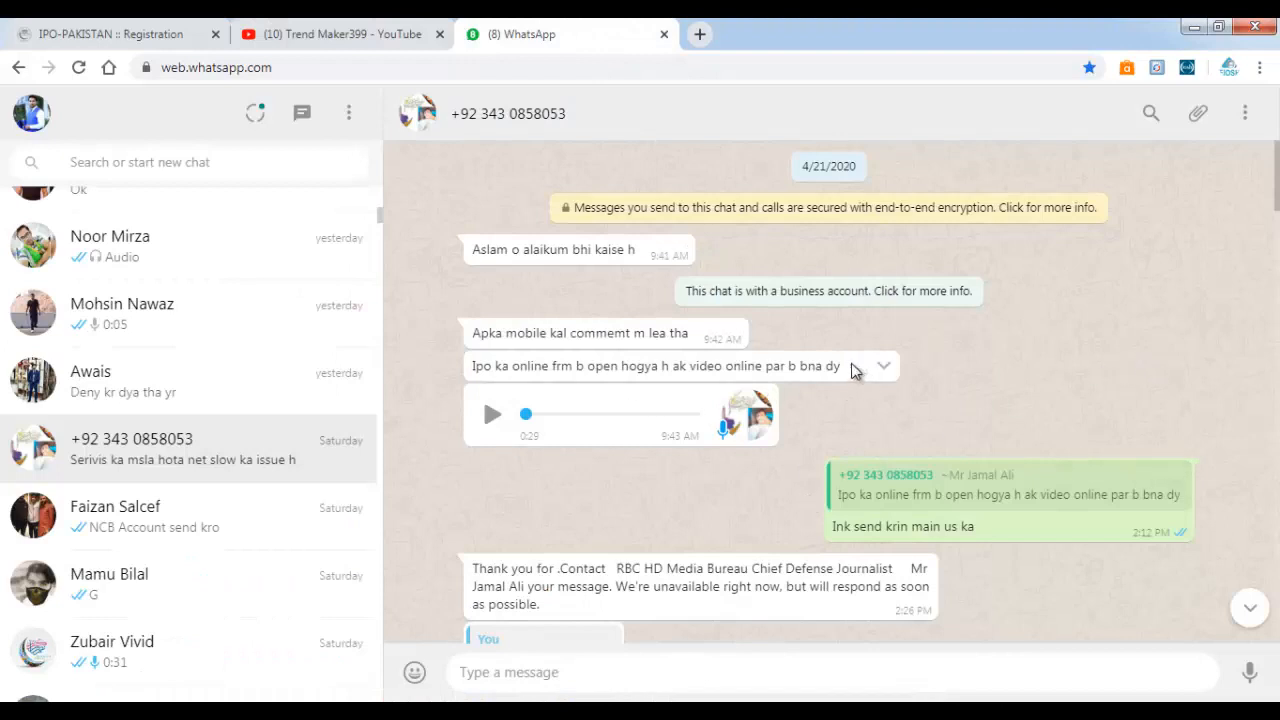
left_click_drag(660, 383, 731, 456)
left_click_drag(686, 568, 888, 270)
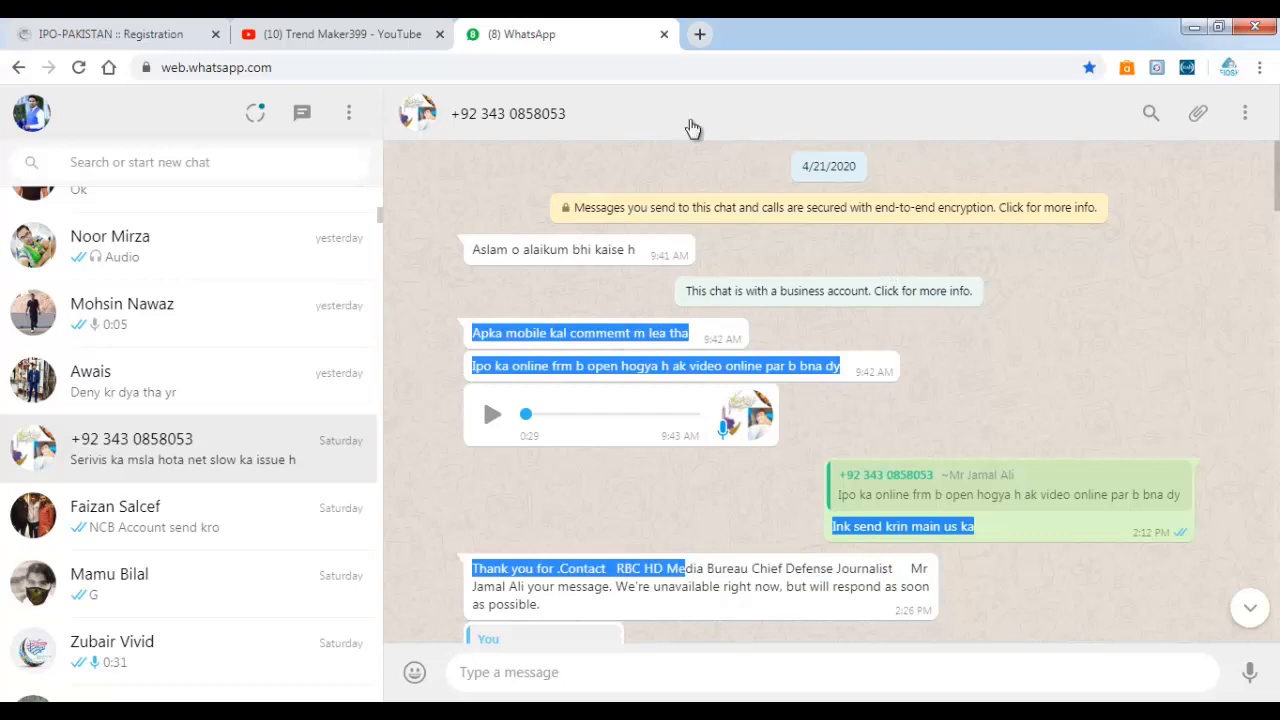
Step: Switch to the IPO-Pakistan registration page and enter the applicant's CNIC number in both the CNIC No. and Confirm CNIC No. fields
left_click(355, 30)
left_click(110, 28)
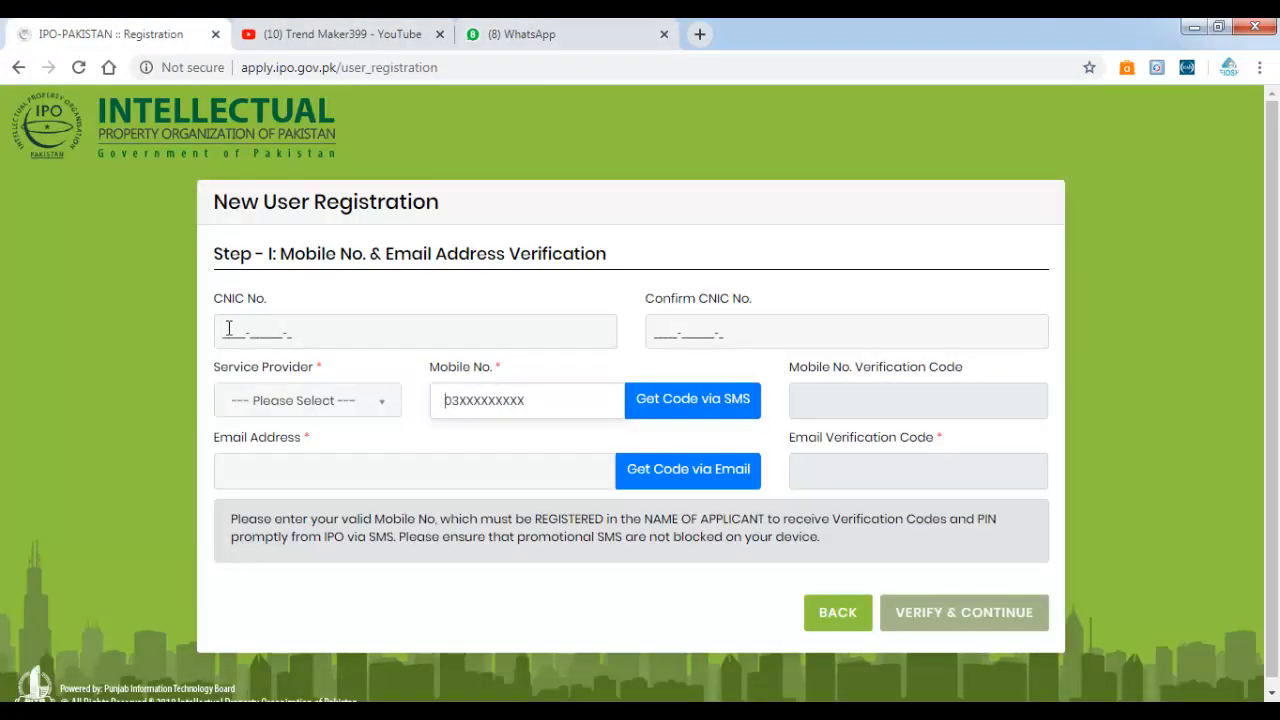
left_click_drag(230, 326, 362, 347)
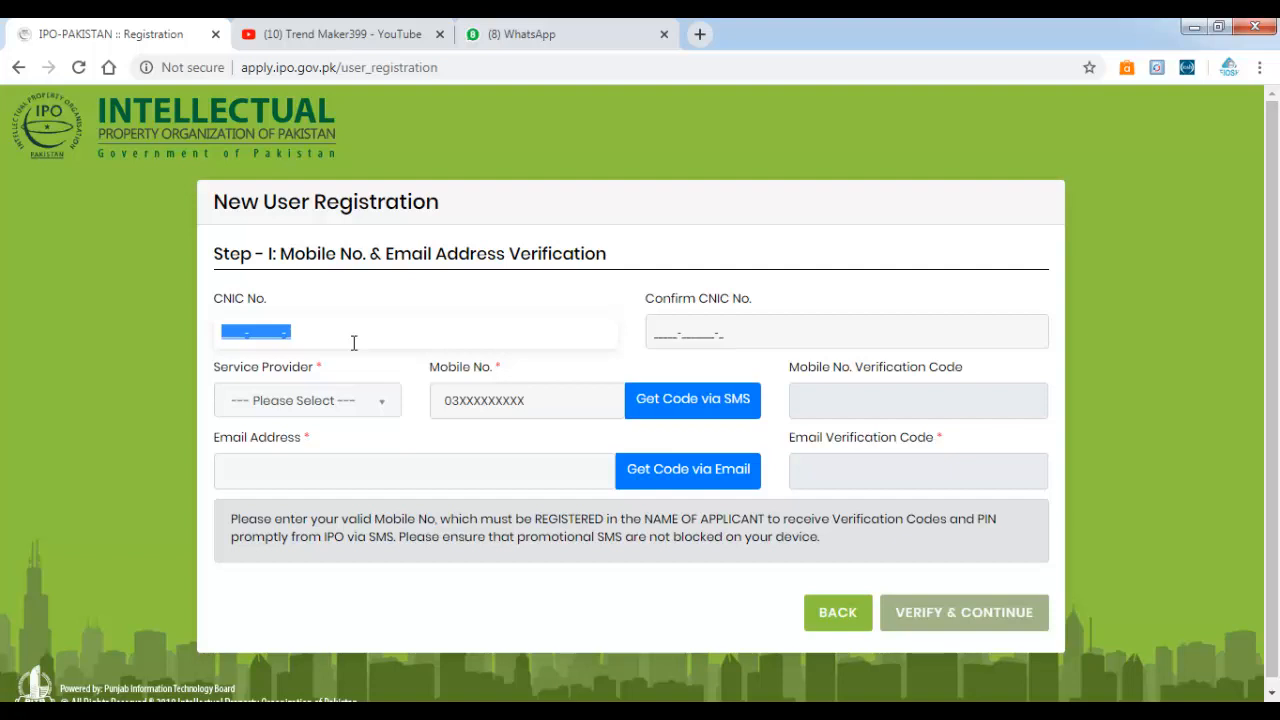
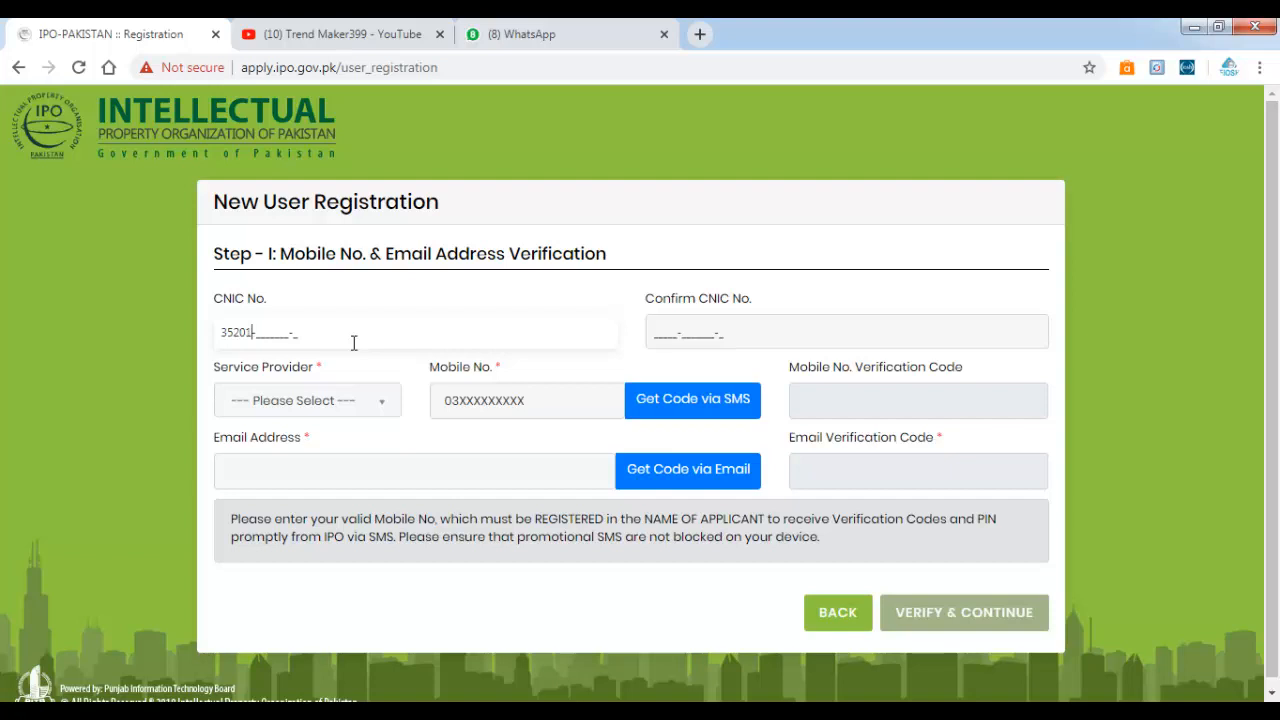
key("Tab")
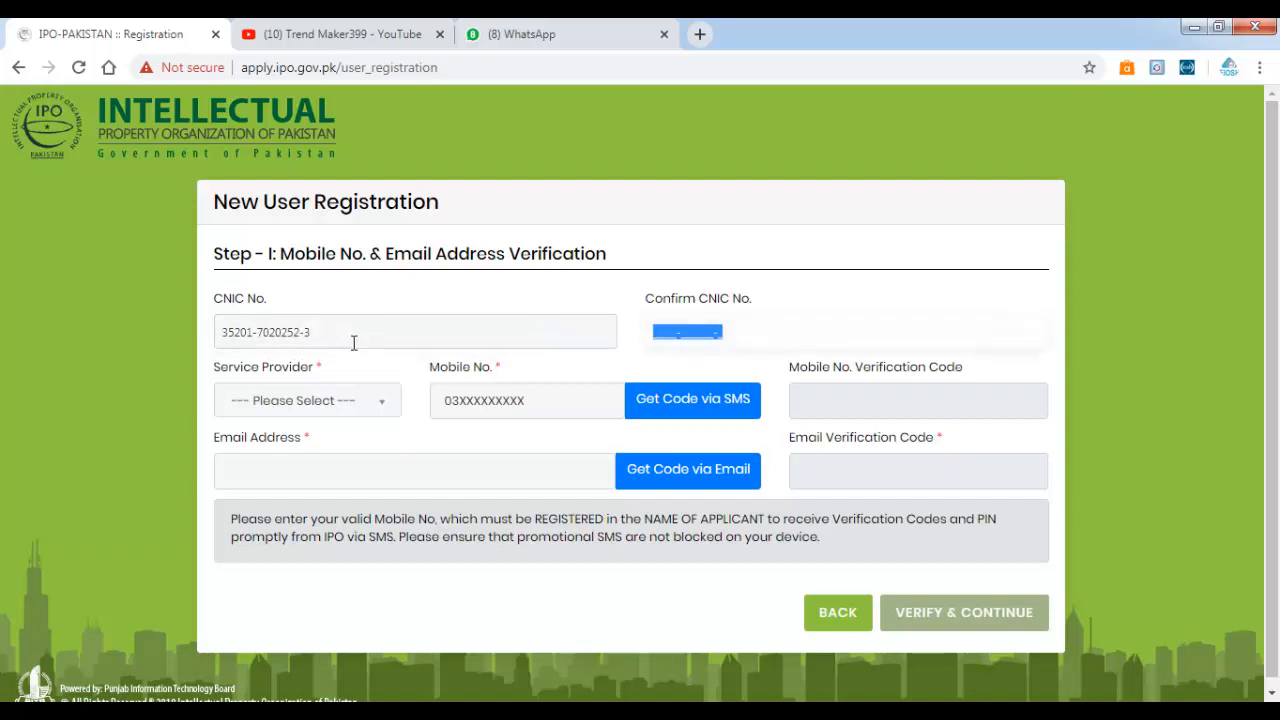
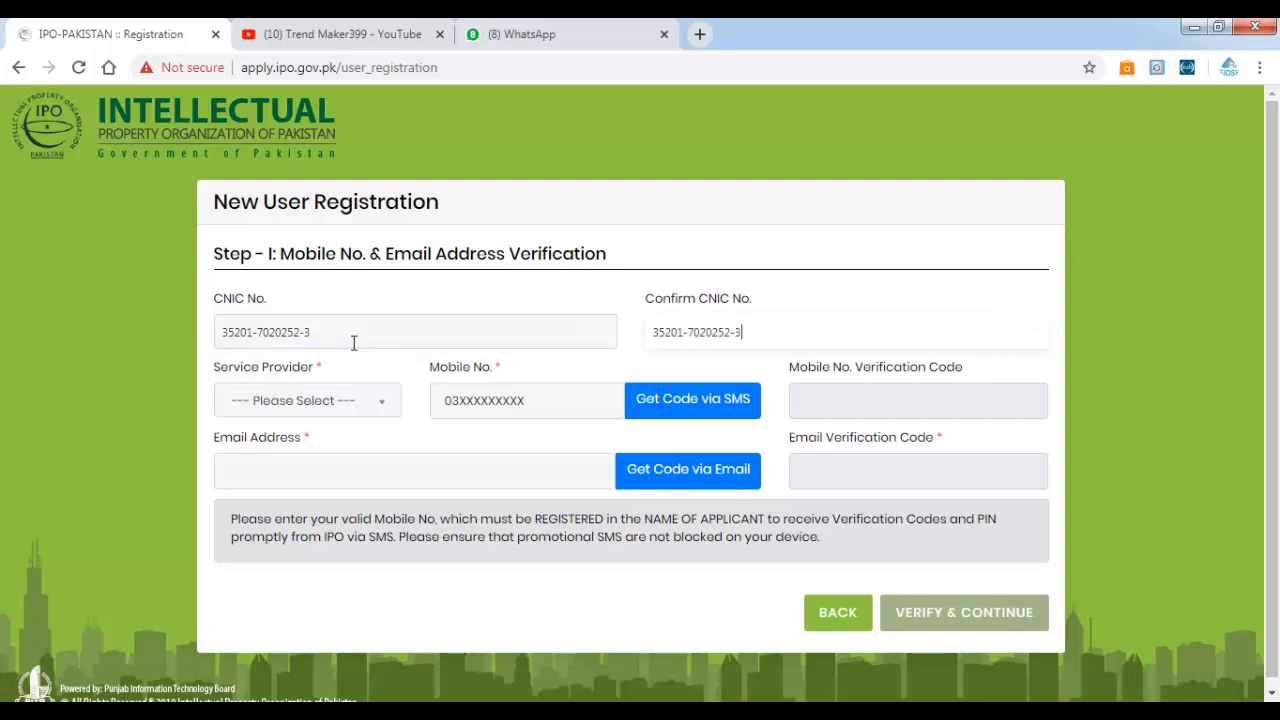
key("Tab")
key("Tab")
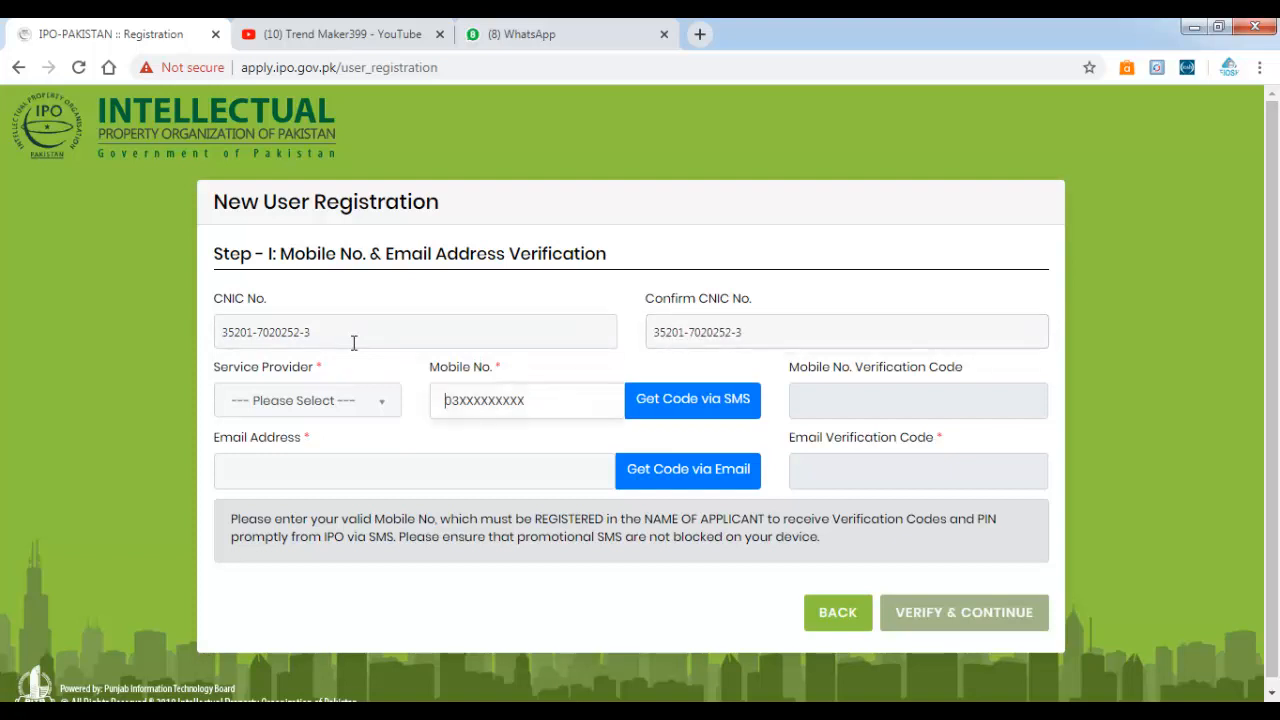
Step: Set the service provider to MOBILINK and enter the applicant's mobile number
left_click(365, 408)
left_click(355, 483)
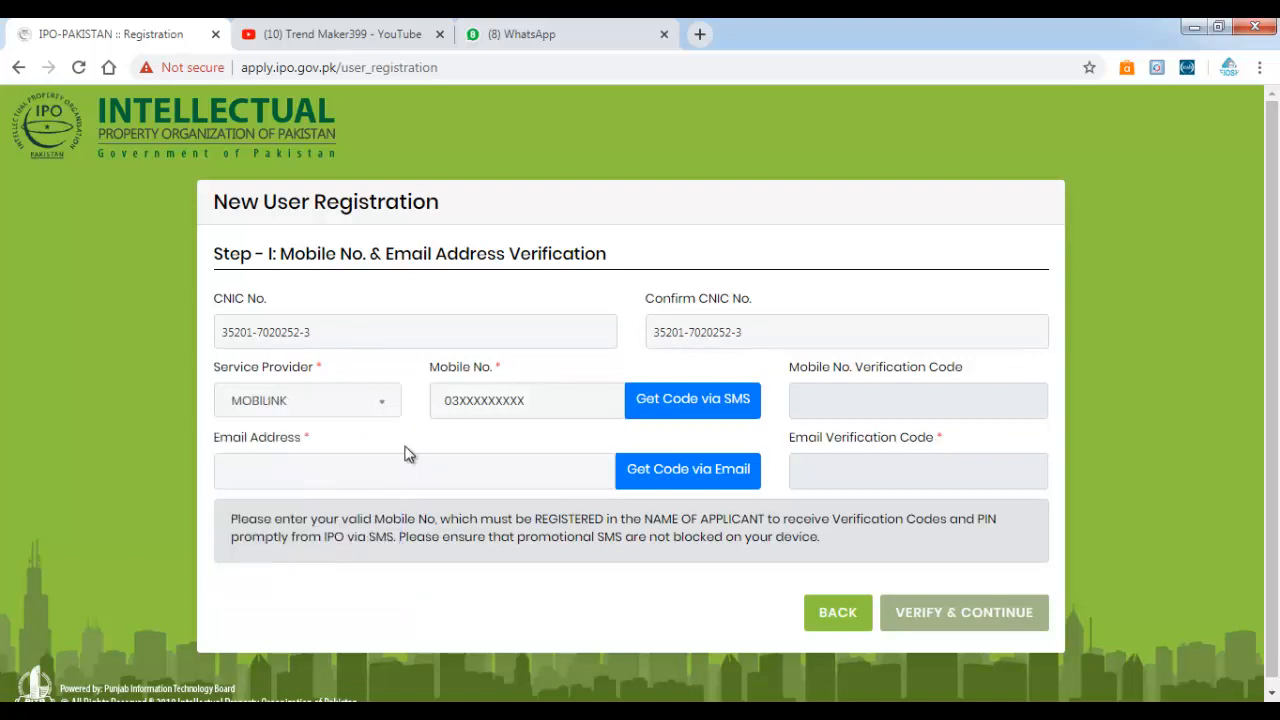
left_click(447, 404)
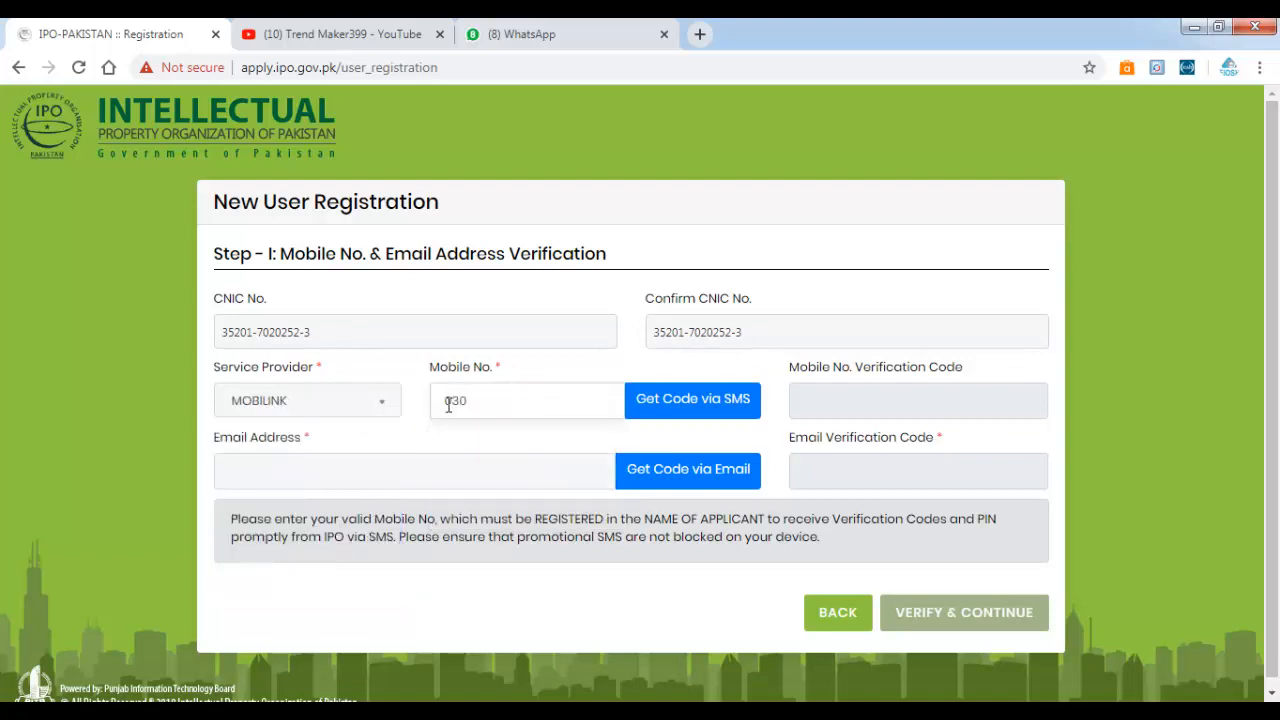
Step: Enter the applicant's email address and request the verification codes via SMS and via email
left_click(541, 475)
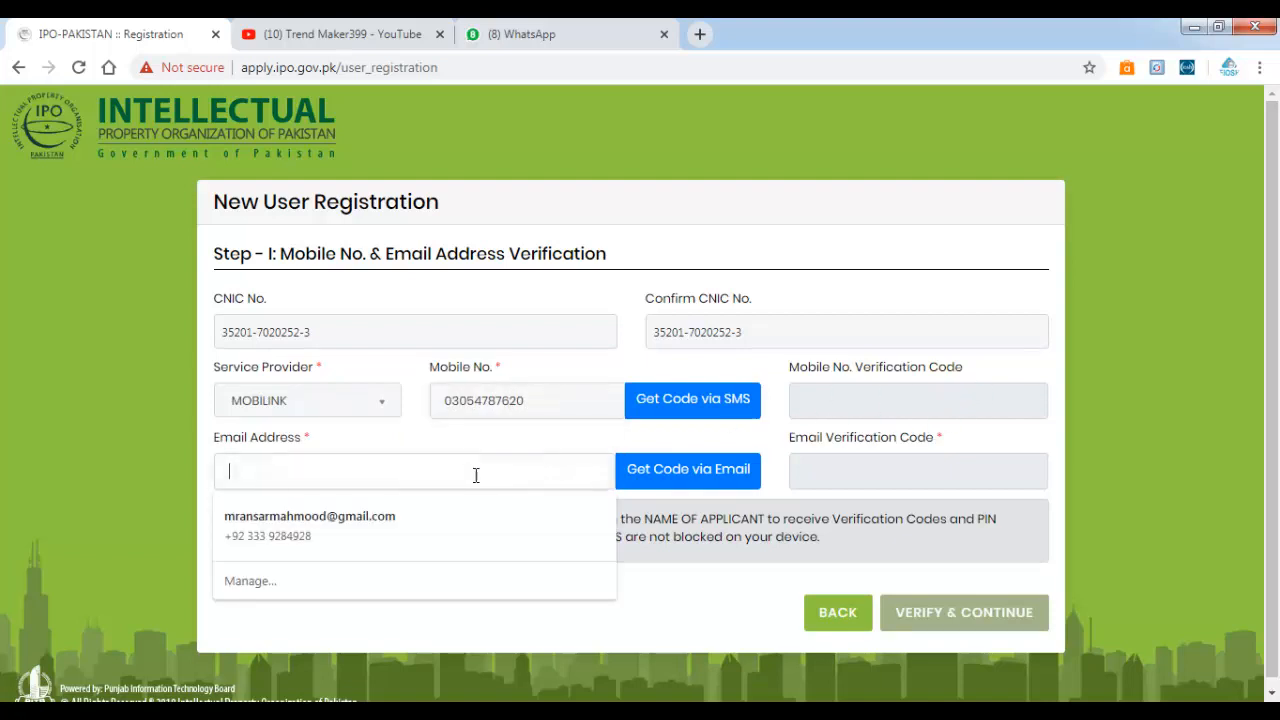
key("BackSpace")
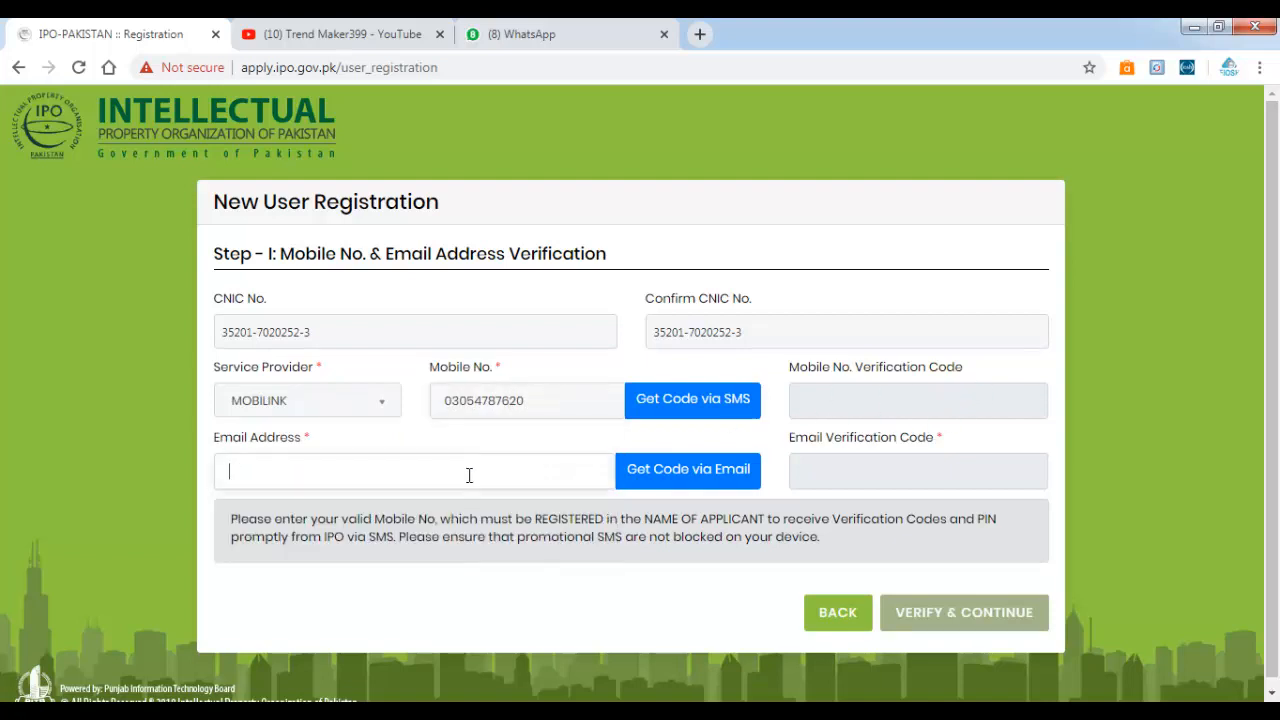
type("M")
key("BackSpace")
type("M")
key("BackSpace")
type("MR")
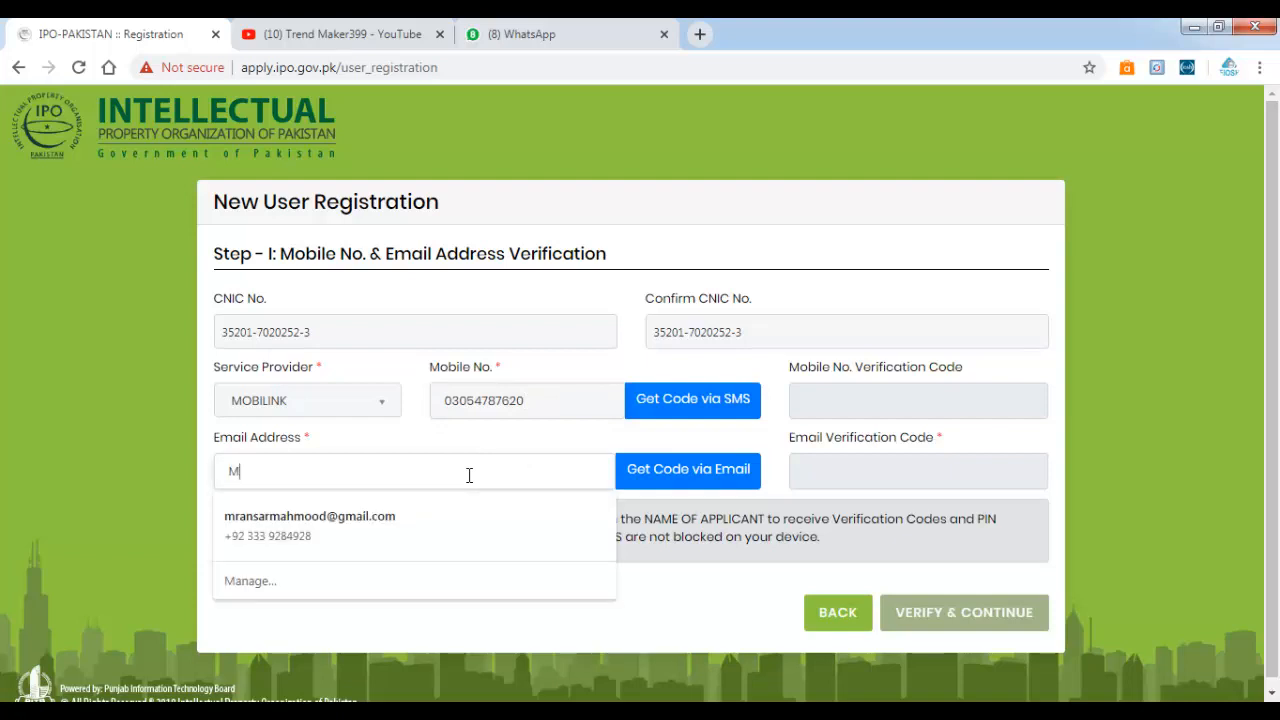
key("BackSpace")
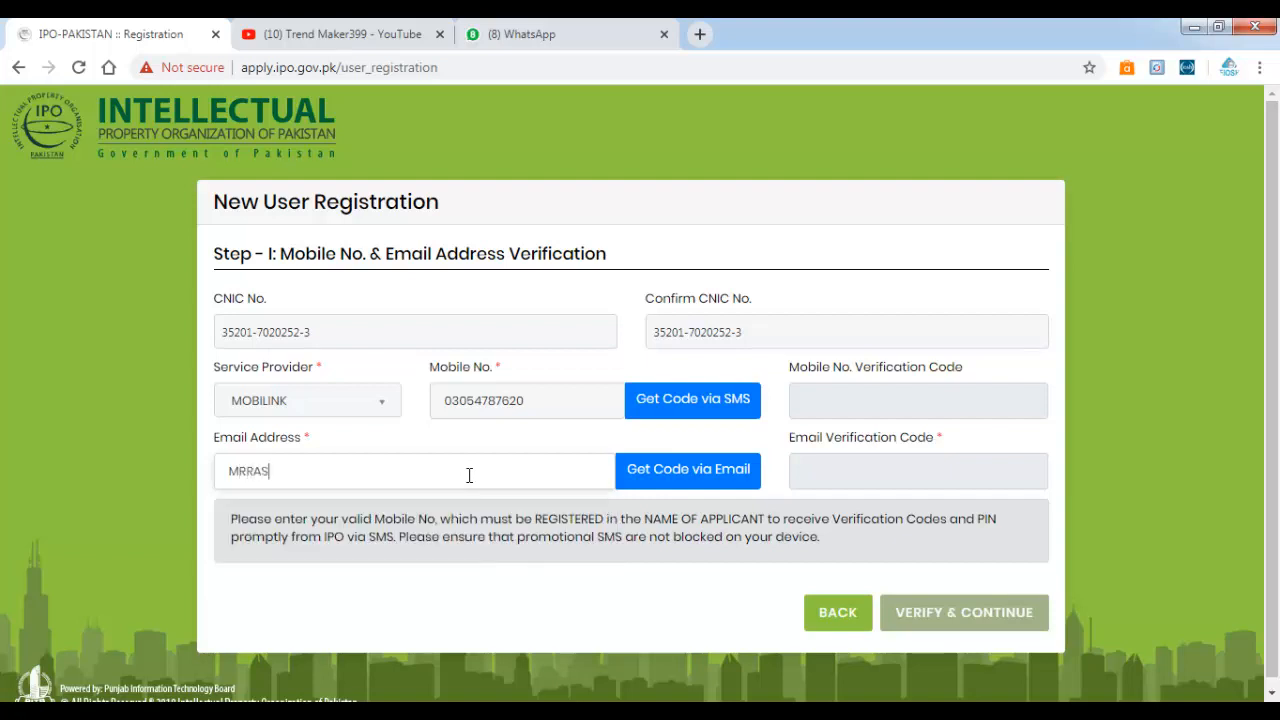
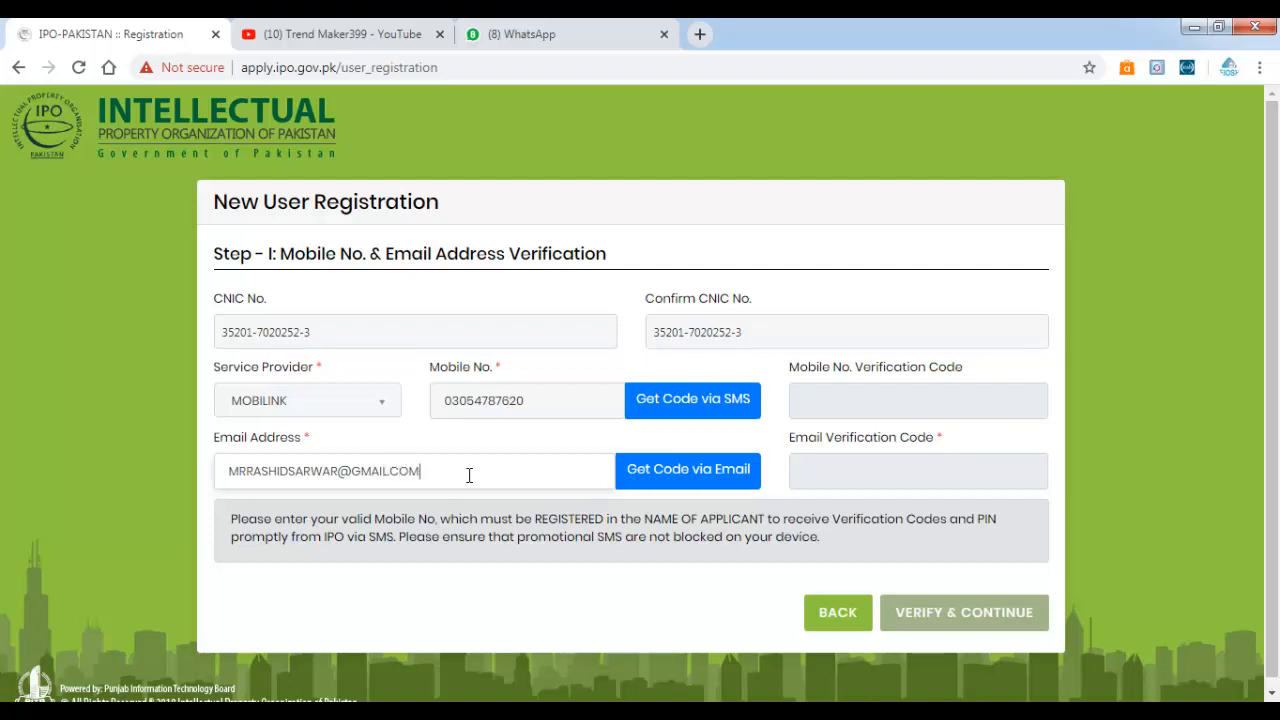
left_click(690, 401)
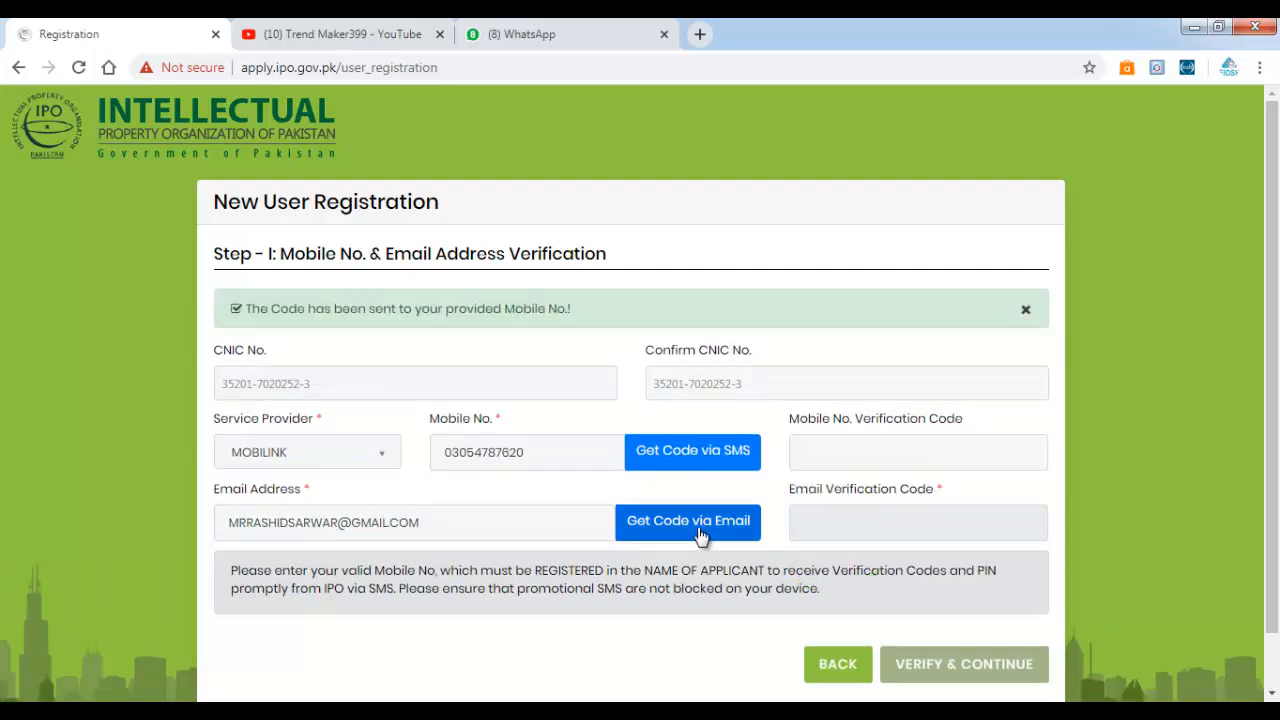
left_click(699, 533)
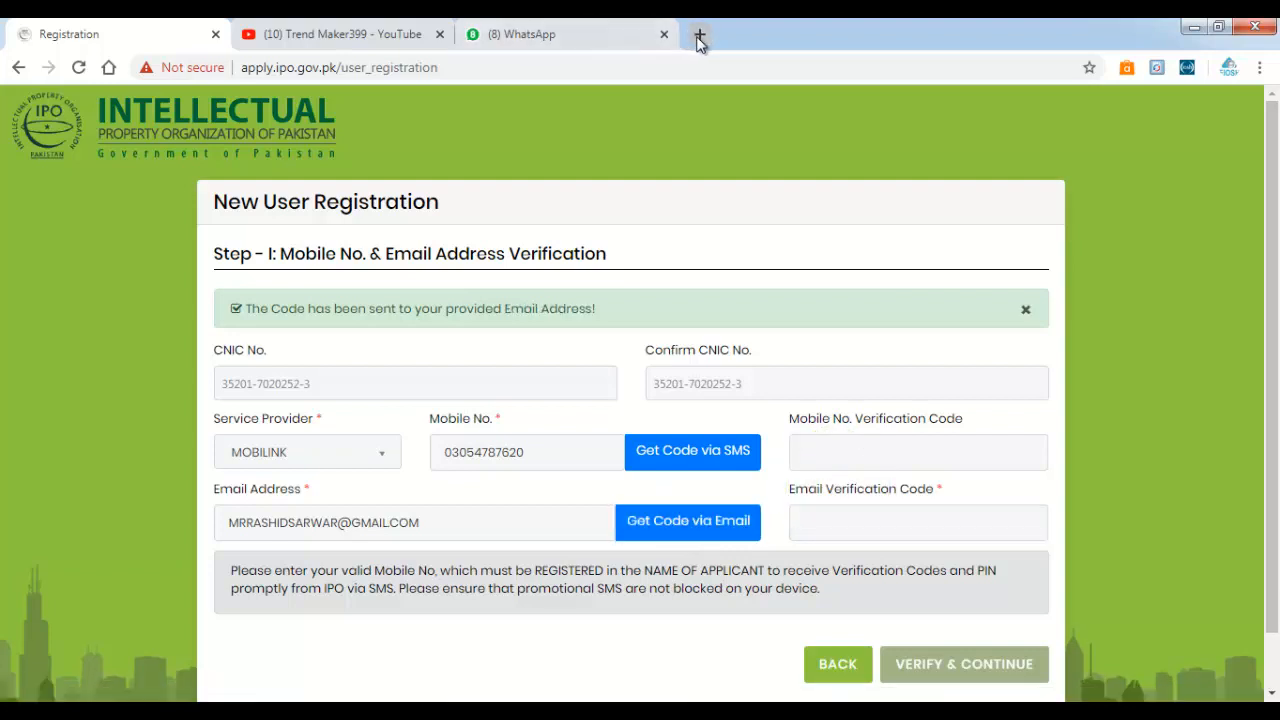
Step: Open Gmail in a new browser tab and open the newest Email Verification Code conversation from IPO Pakistan
left_click(700, 34)
type("google.com")
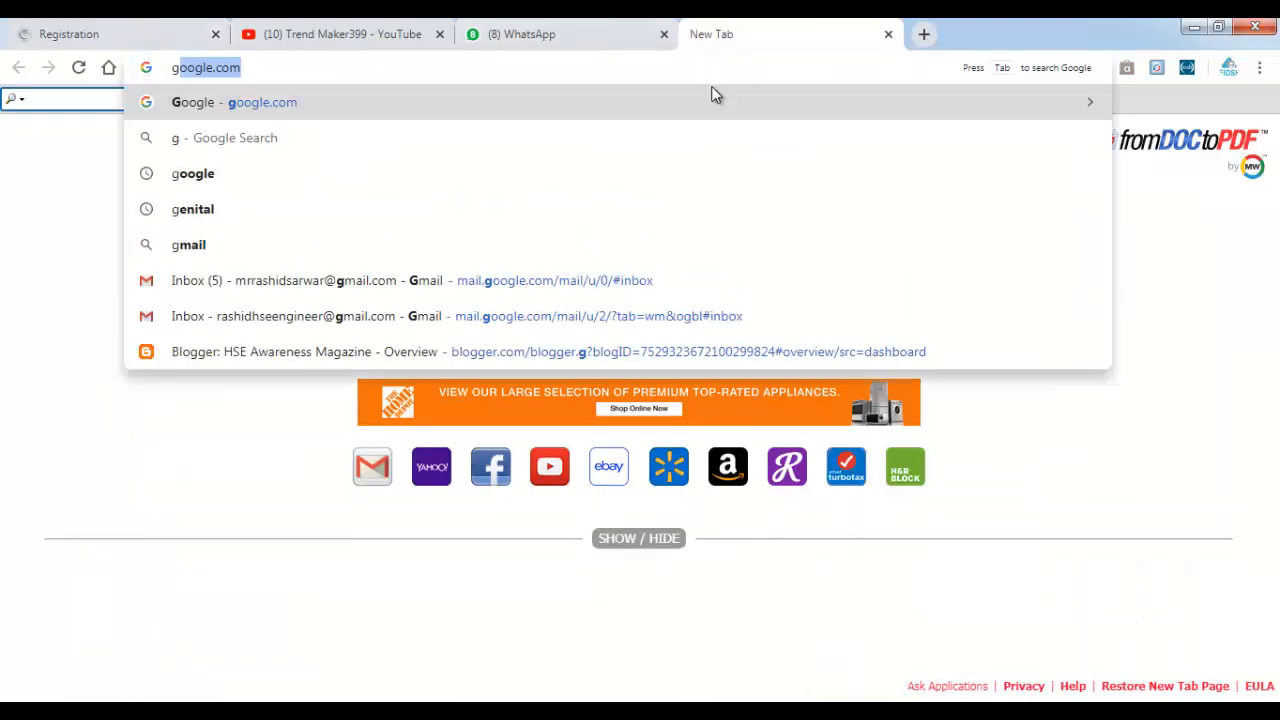
left_click(712, 104)
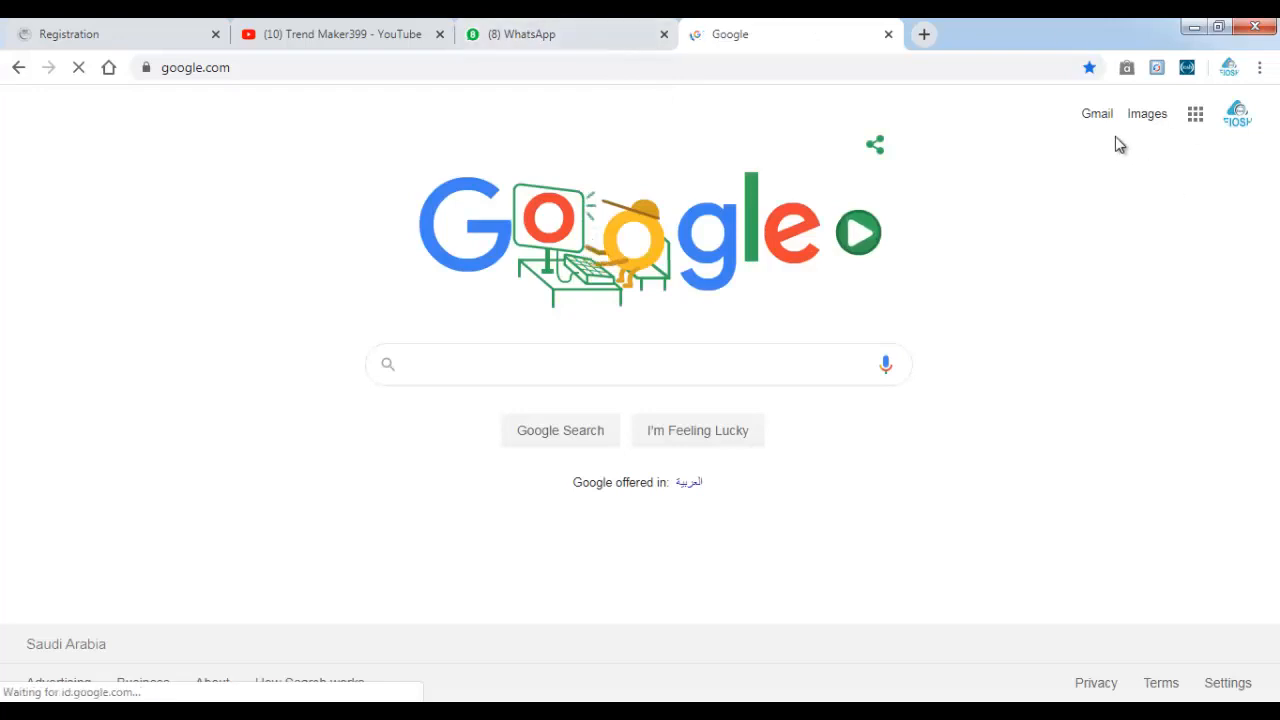
left_click(1097, 115)
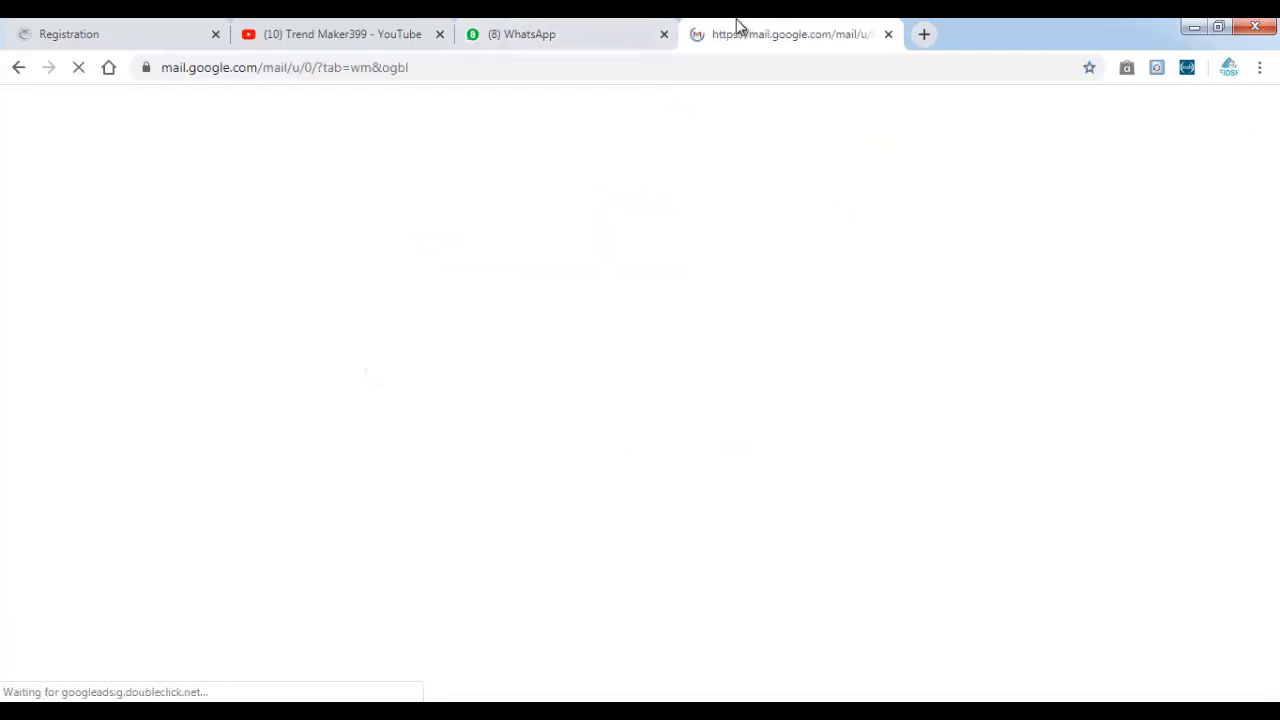
left_click(175, 22)
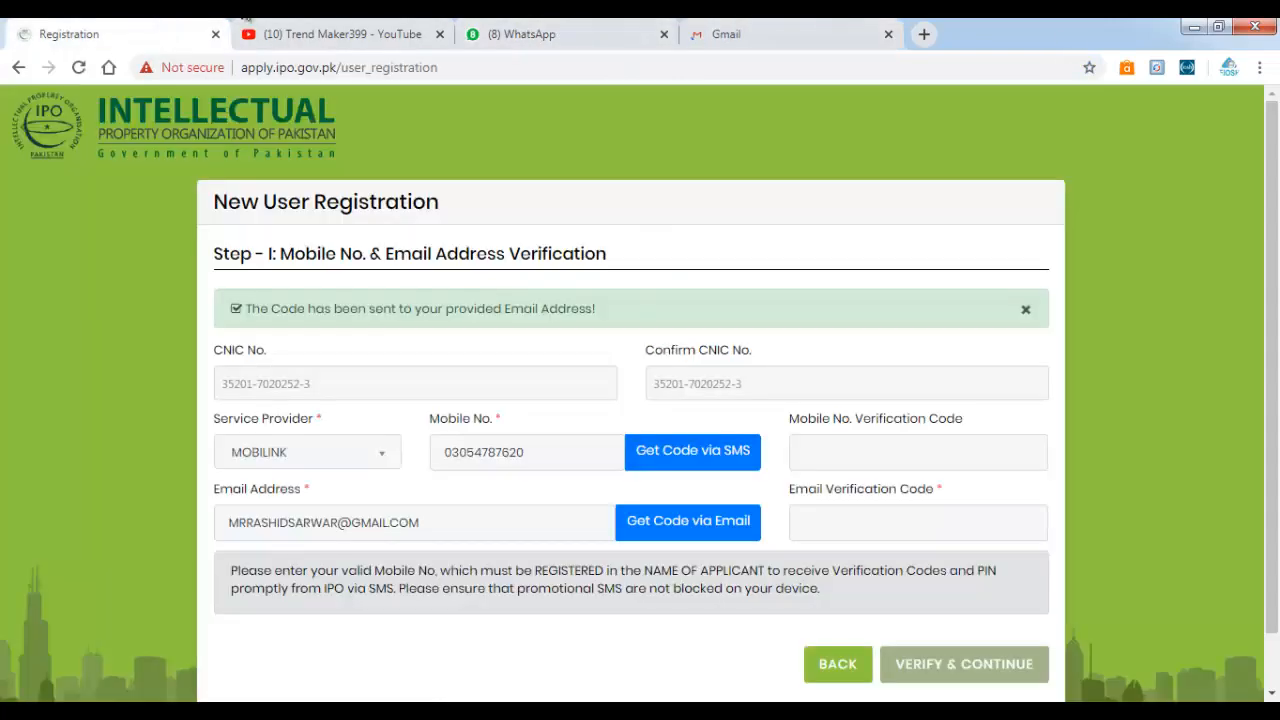
left_click(740, 35)
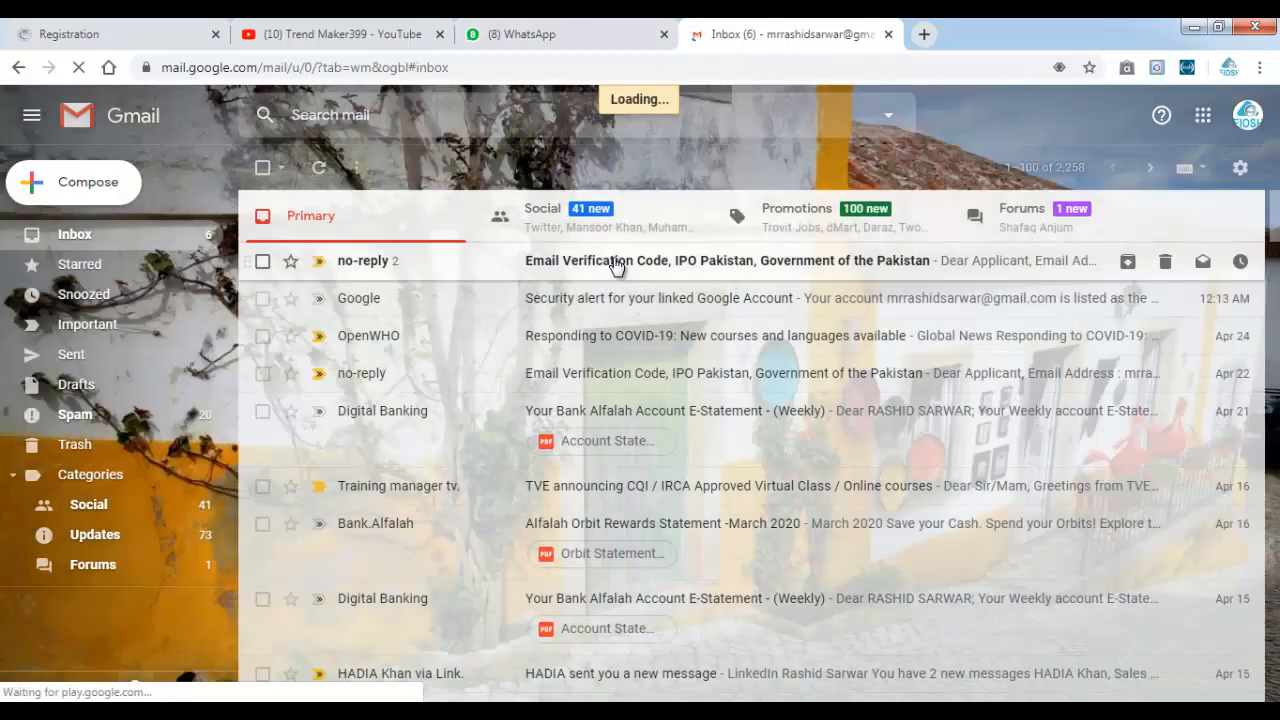
left_click(614, 272)
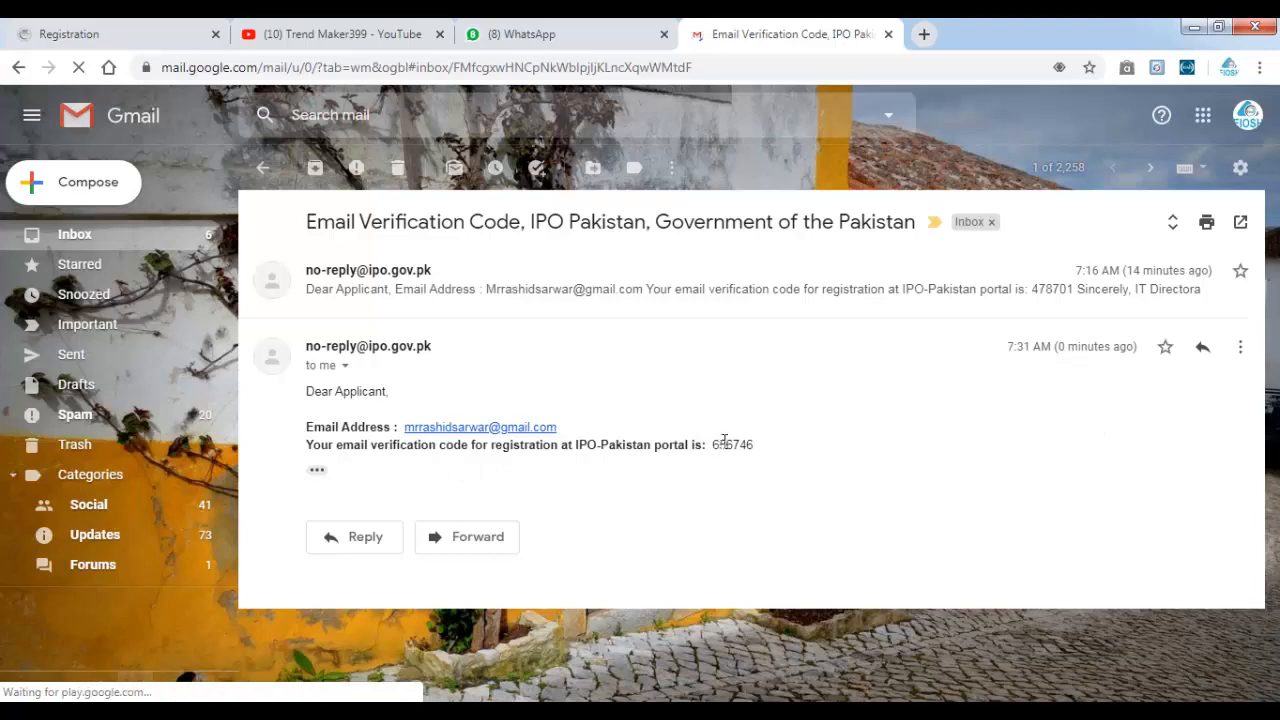
Step: Copy the email verification code from the latest message and paste it into the registration form's Email Verification Code field
left_click_drag(719, 444, 757, 449)
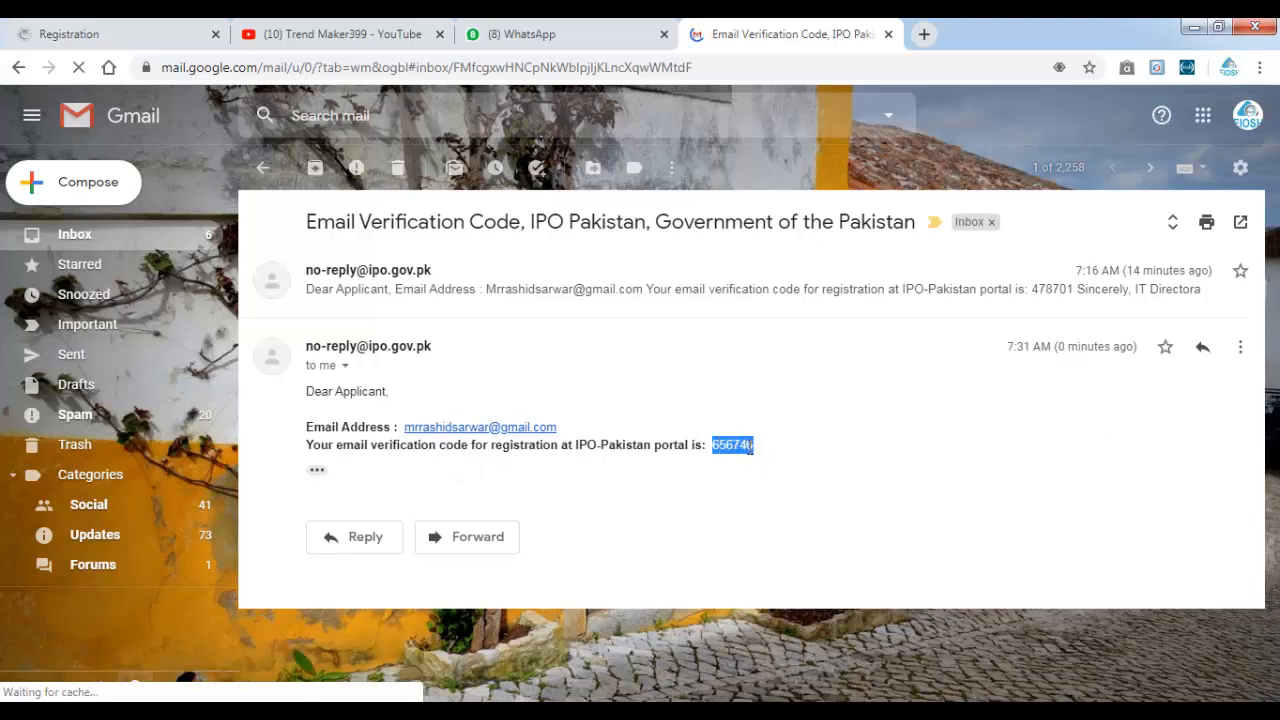
right_click(750, 447)
left_click(778, 462)
left_click(510, 32)
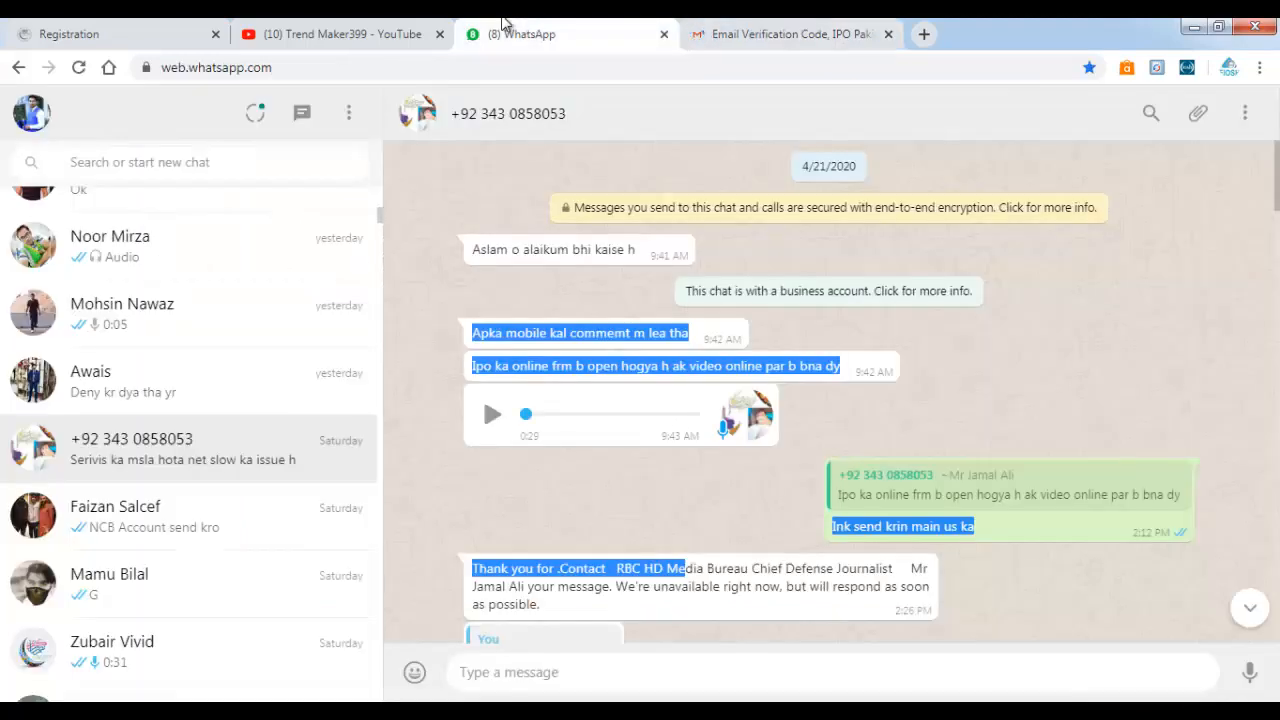
left_click(140, 28)
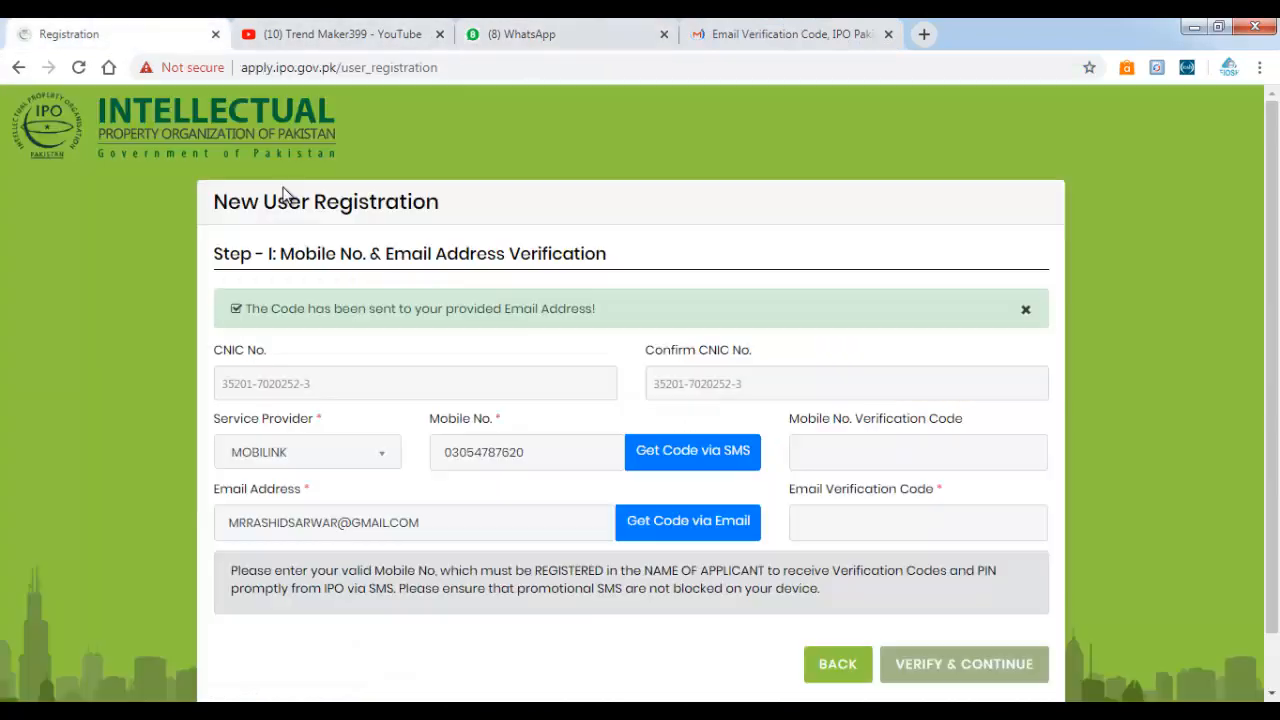
left_click(825, 525)
right_click(830, 522)
left_click(866, 372)
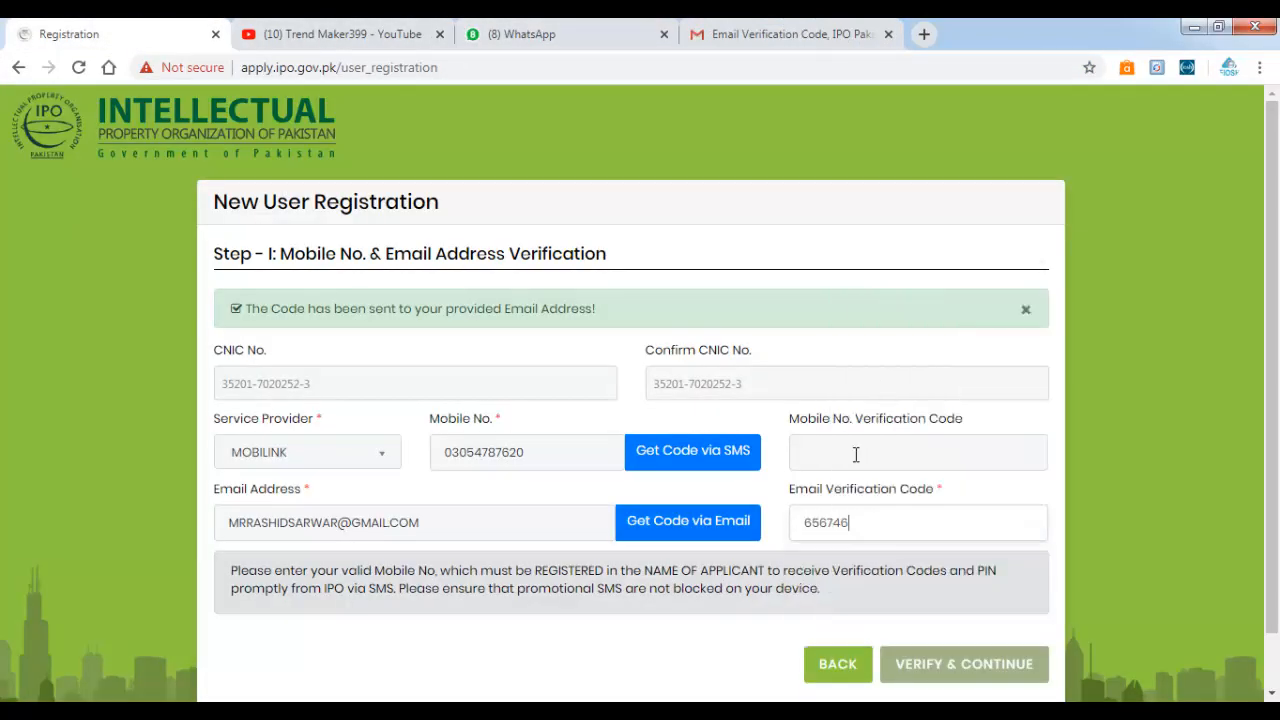
Step: Enter the mobile number verification code received by SMS, verify both codes and continue to Step II
left_click(856, 454)
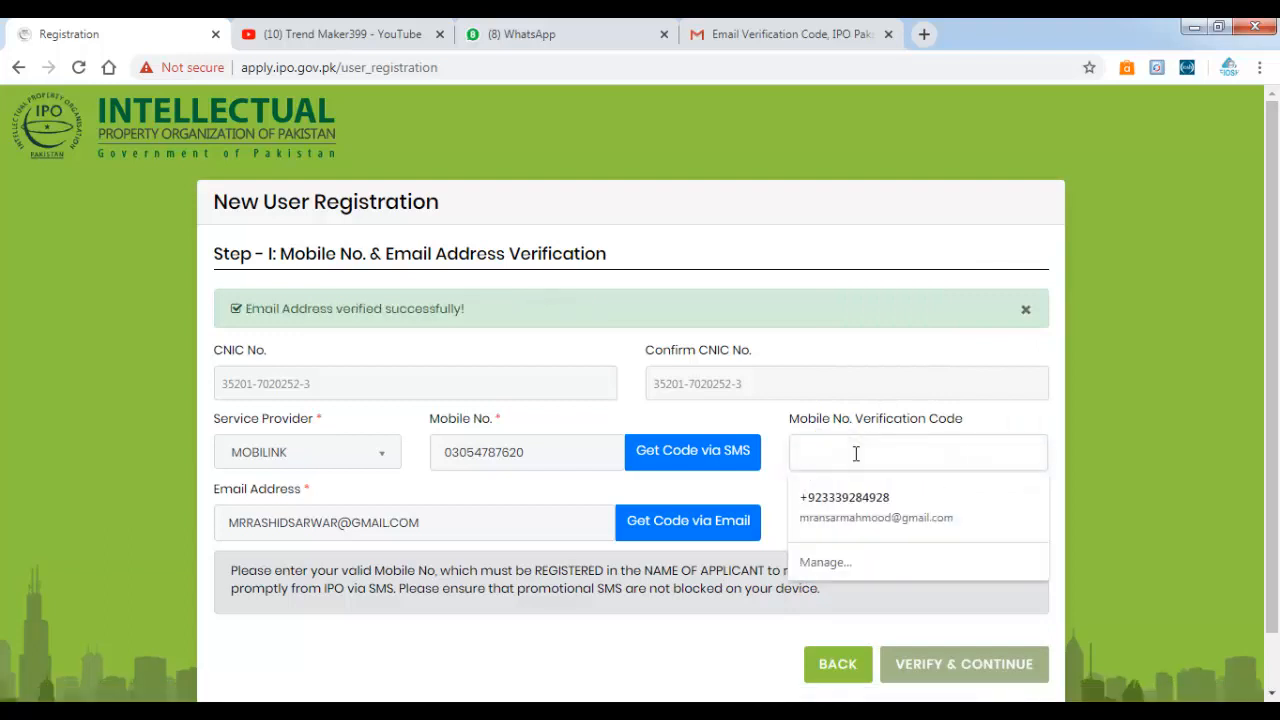
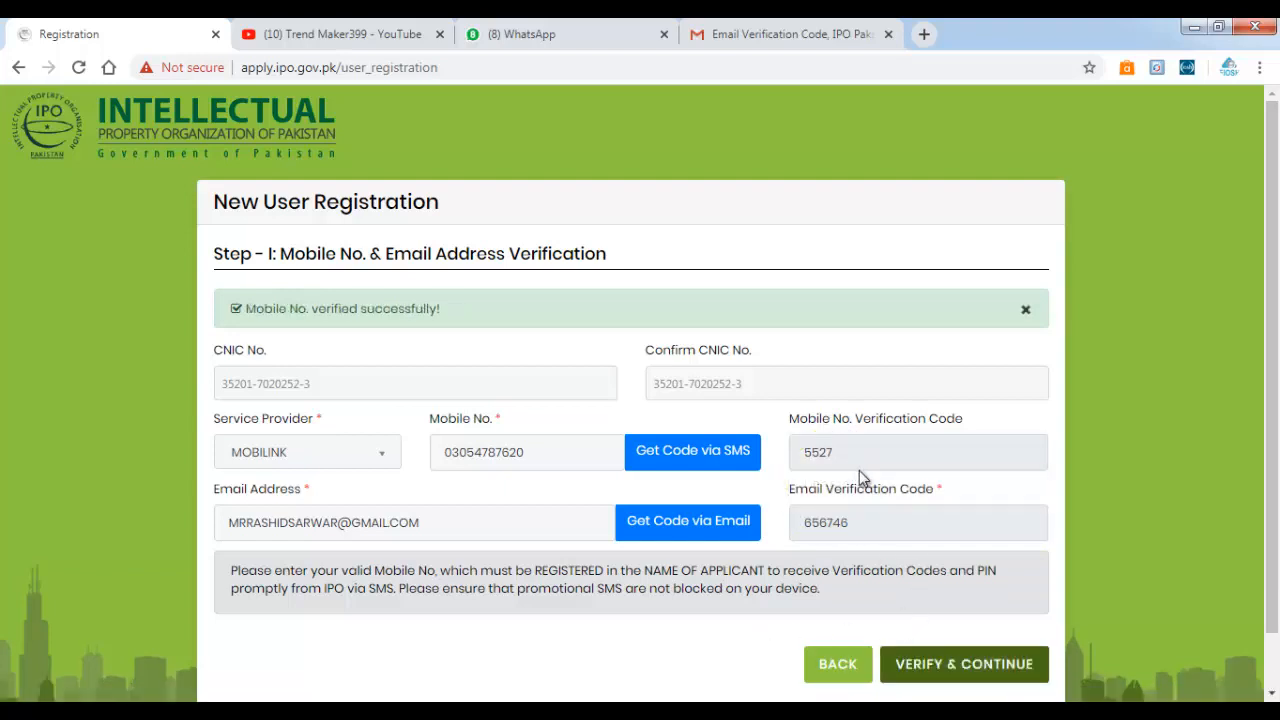
left_click(932, 675)
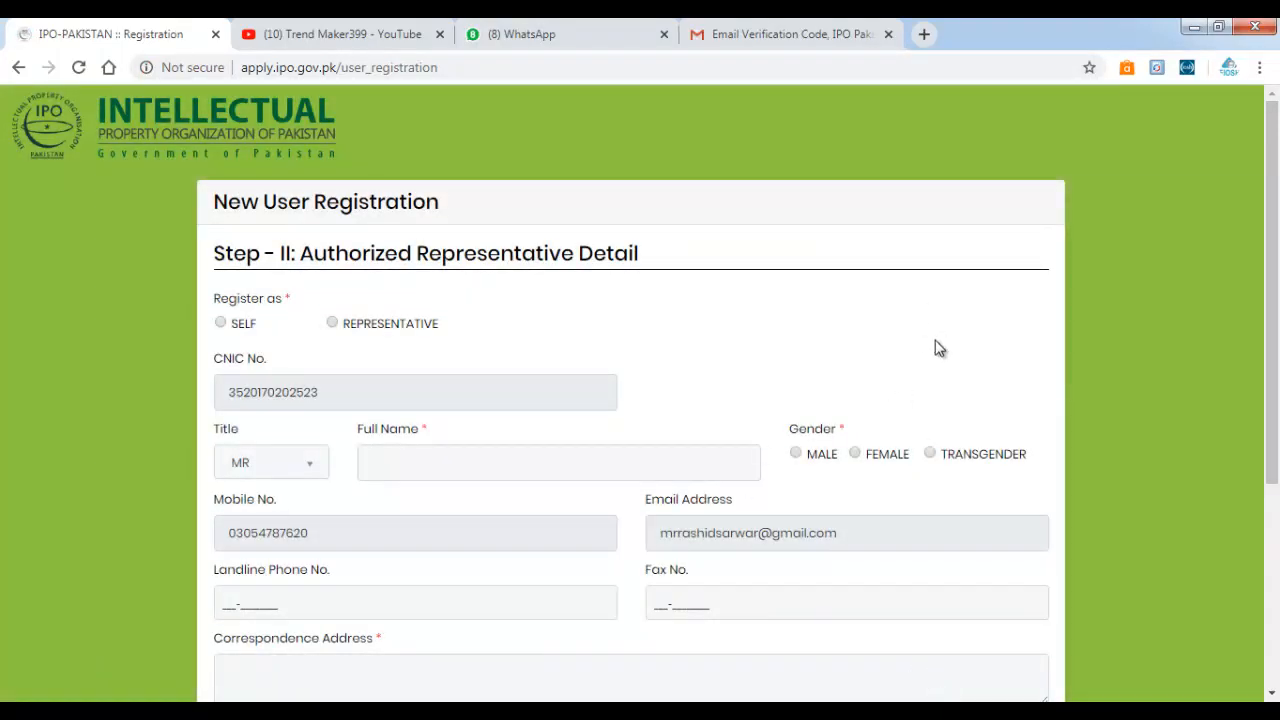
Step: Choose REPRESENTATIVE as the Register as option in the Authorized Representative Detail form
left_click_drag(1277, 220, 1250, 285)
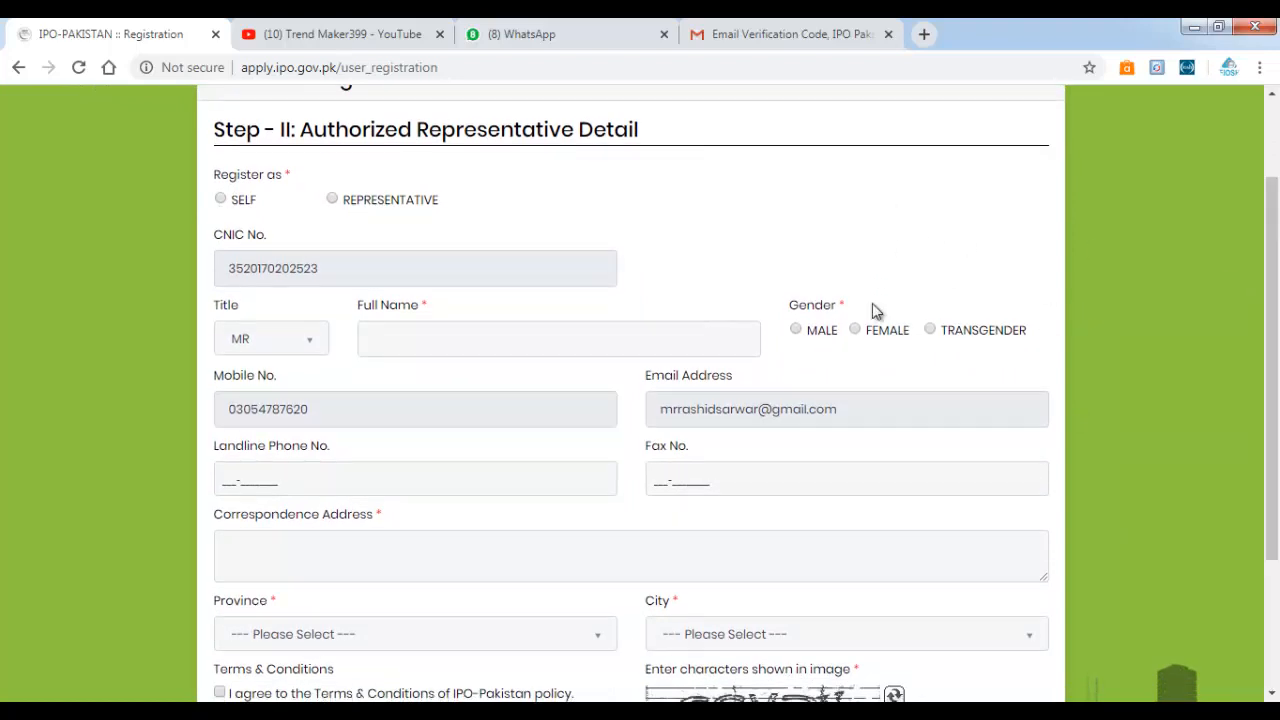
left_click(333, 200)
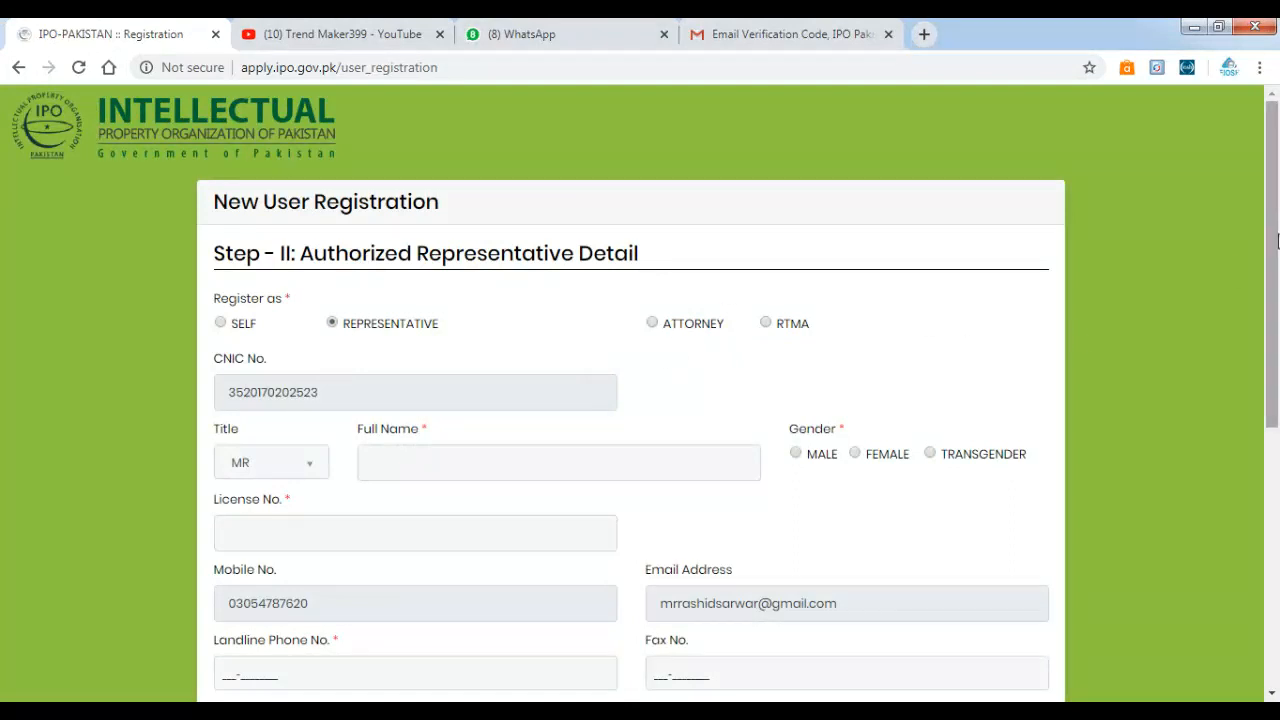
Step: Enter the representative's full name and choose MALE as the gender
scroll(1277, 240, "down", 1)
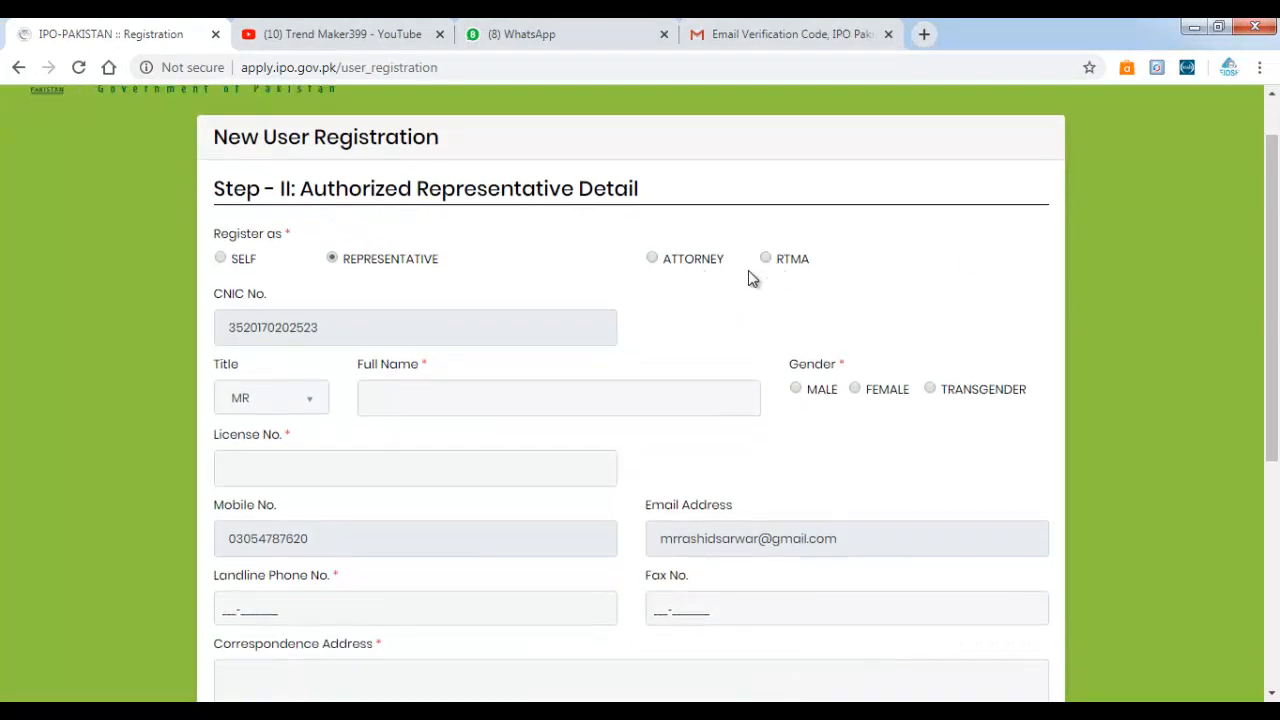
left_click(391, 400)
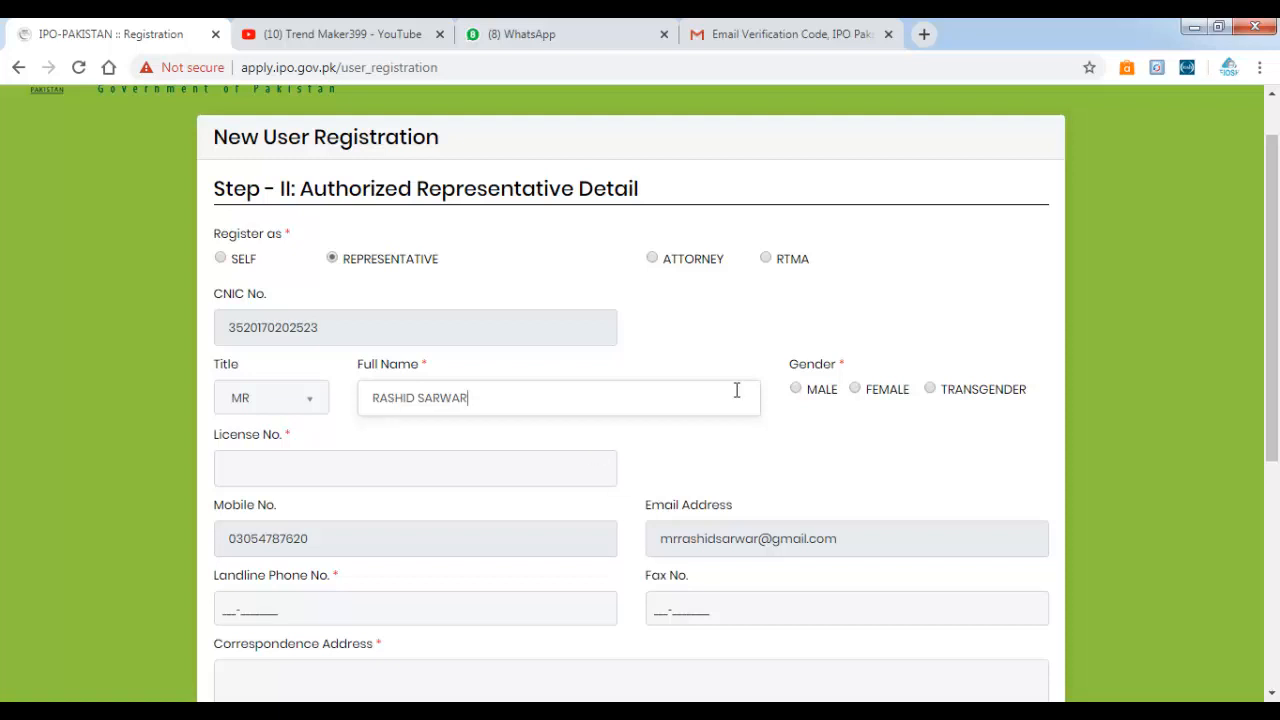
left_click(795, 389)
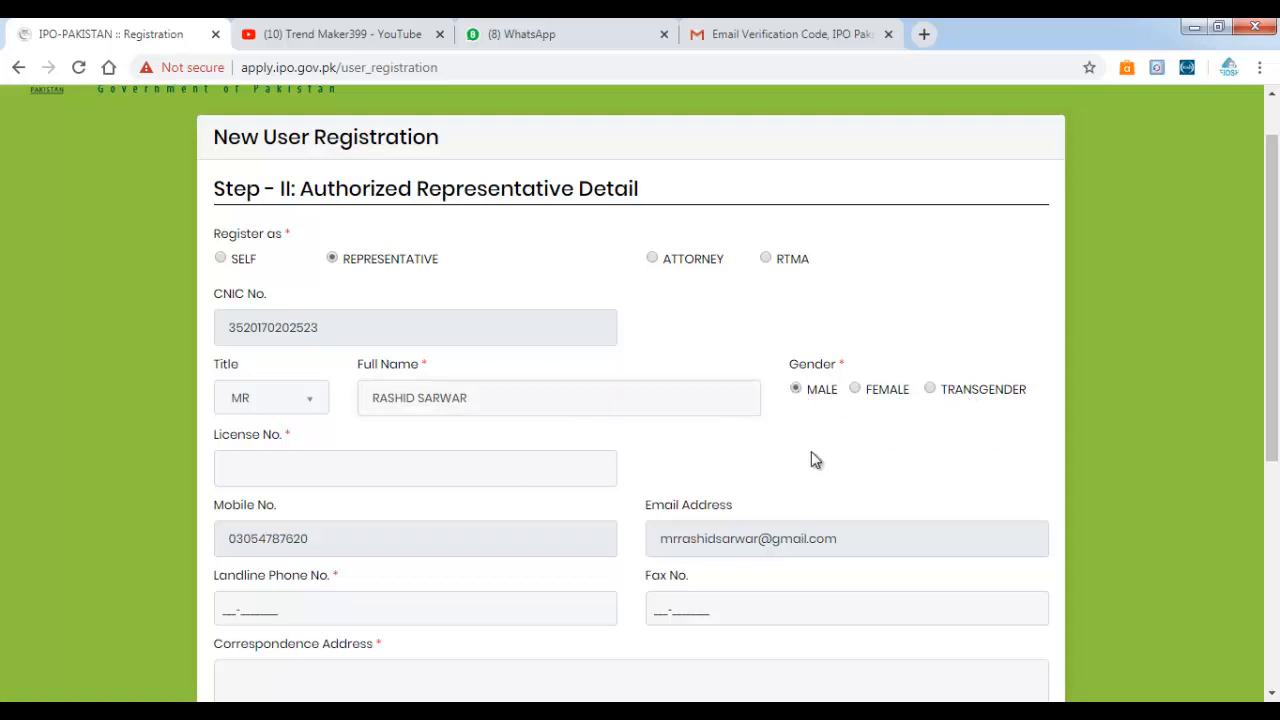
left_click(488, 469)
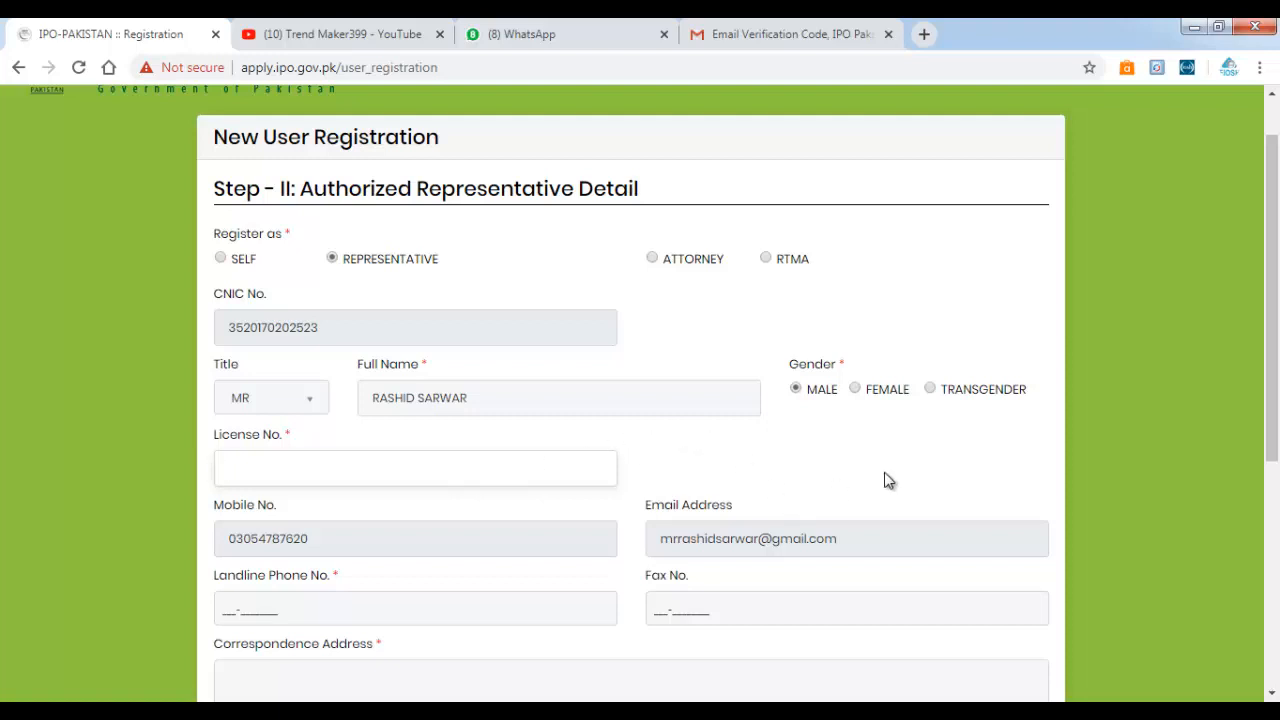
scroll(950, 420, "down", 3)
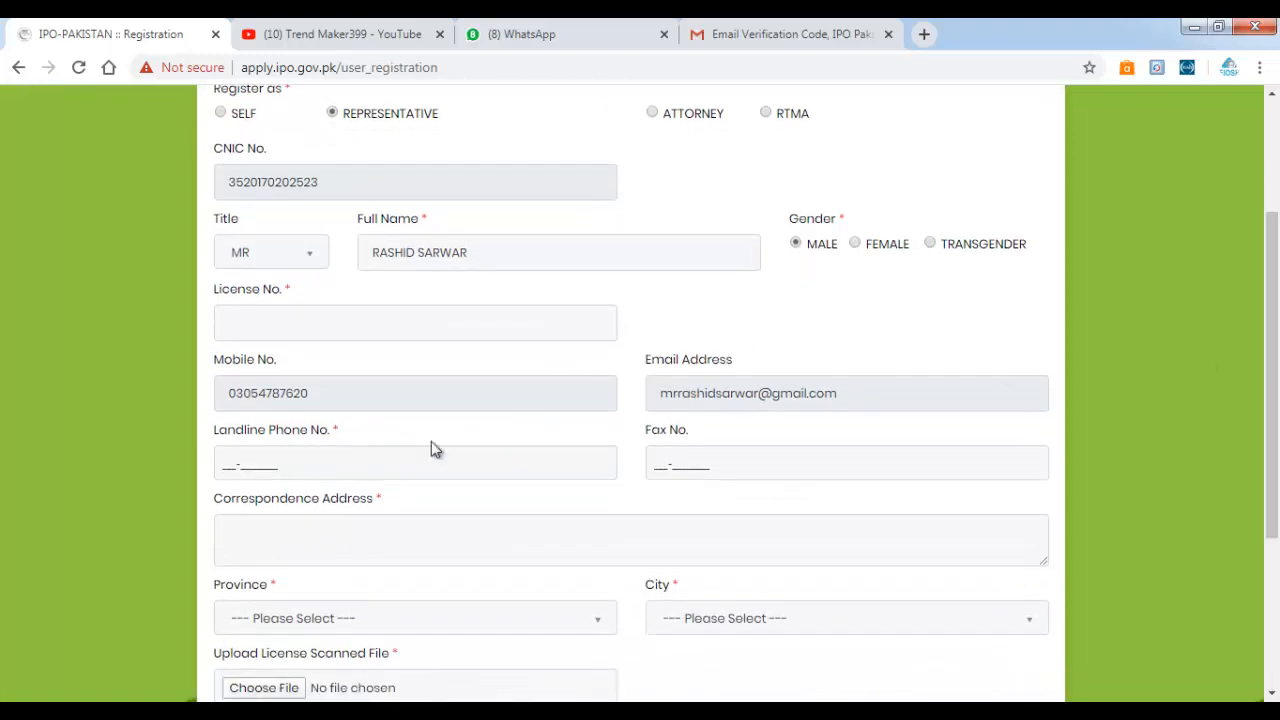
left_click(229, 467)
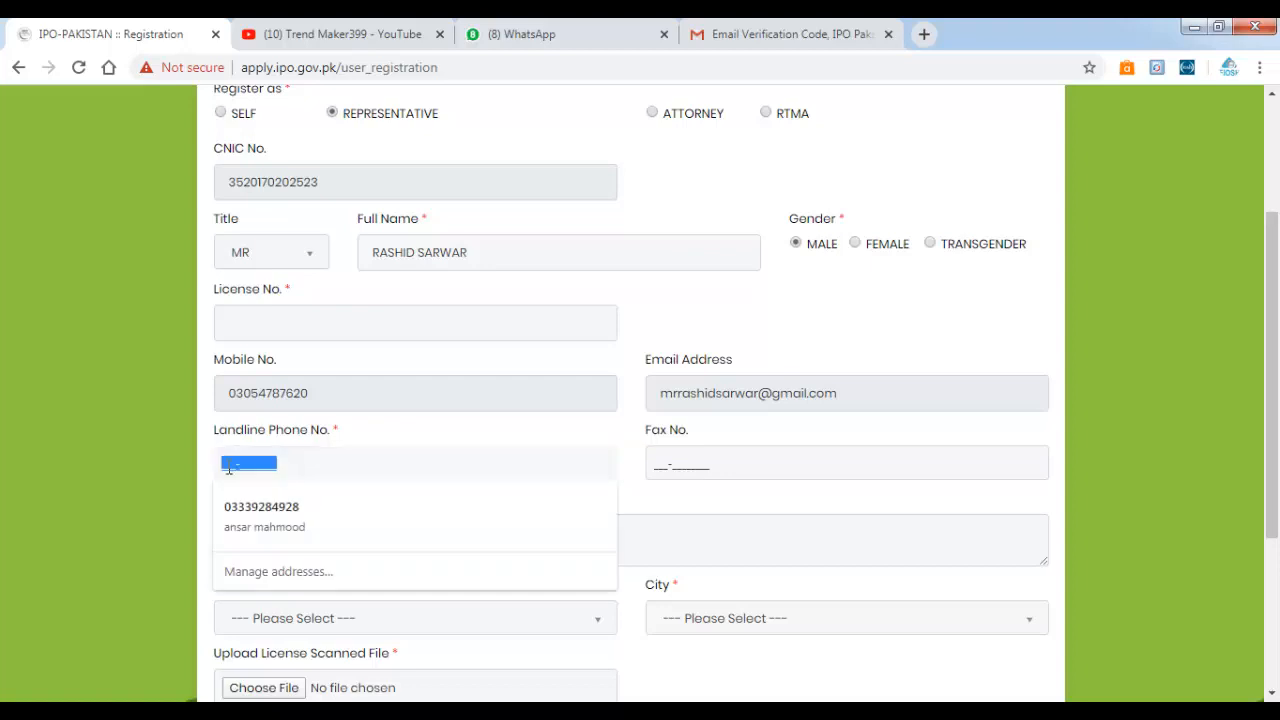
left_click(704, 307)
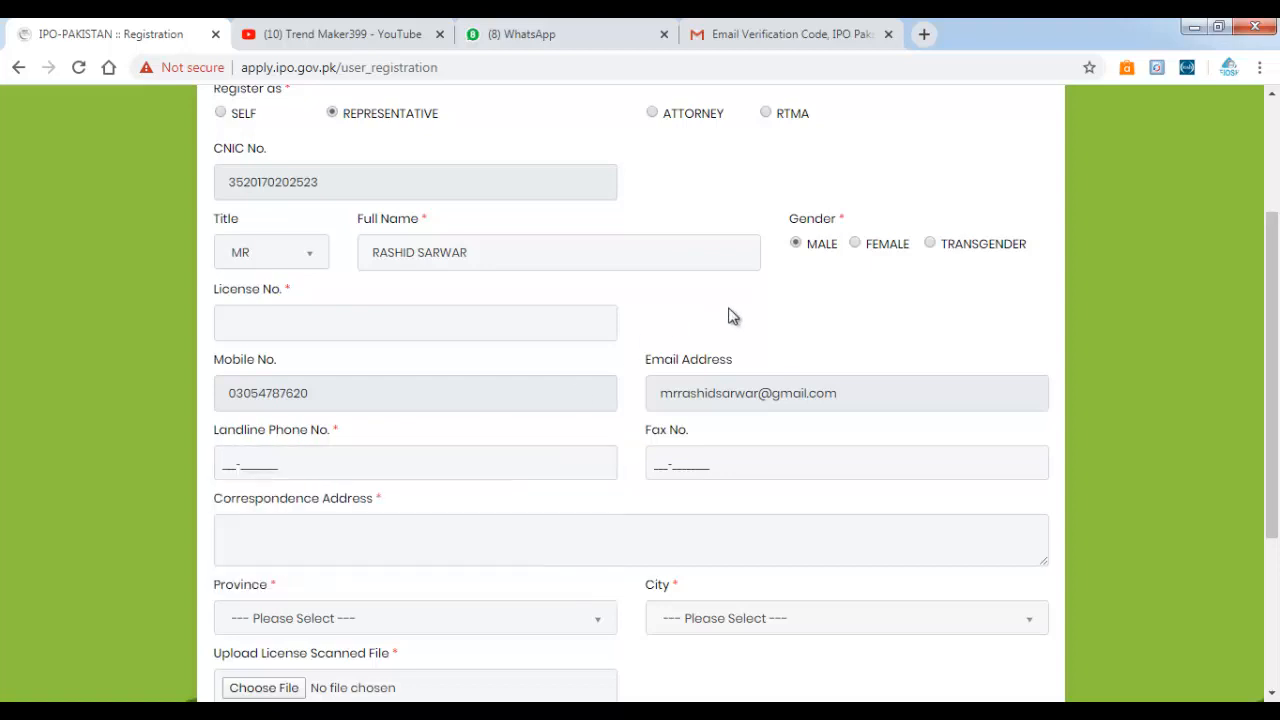
Step: Fill in the correspondence address and province from the saved address entry, and replace the landline phone number with the representative's own
left_click_drag(1277, 334, 1276, 400)
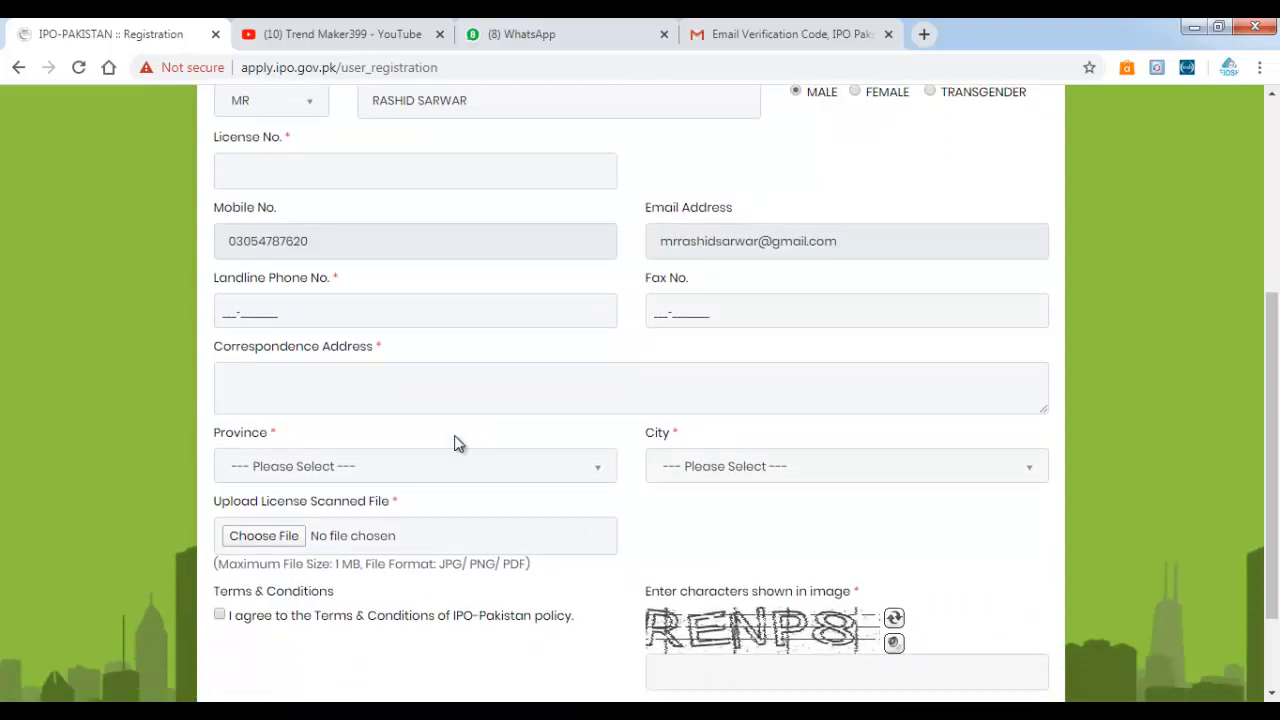
left_click(325, 381)
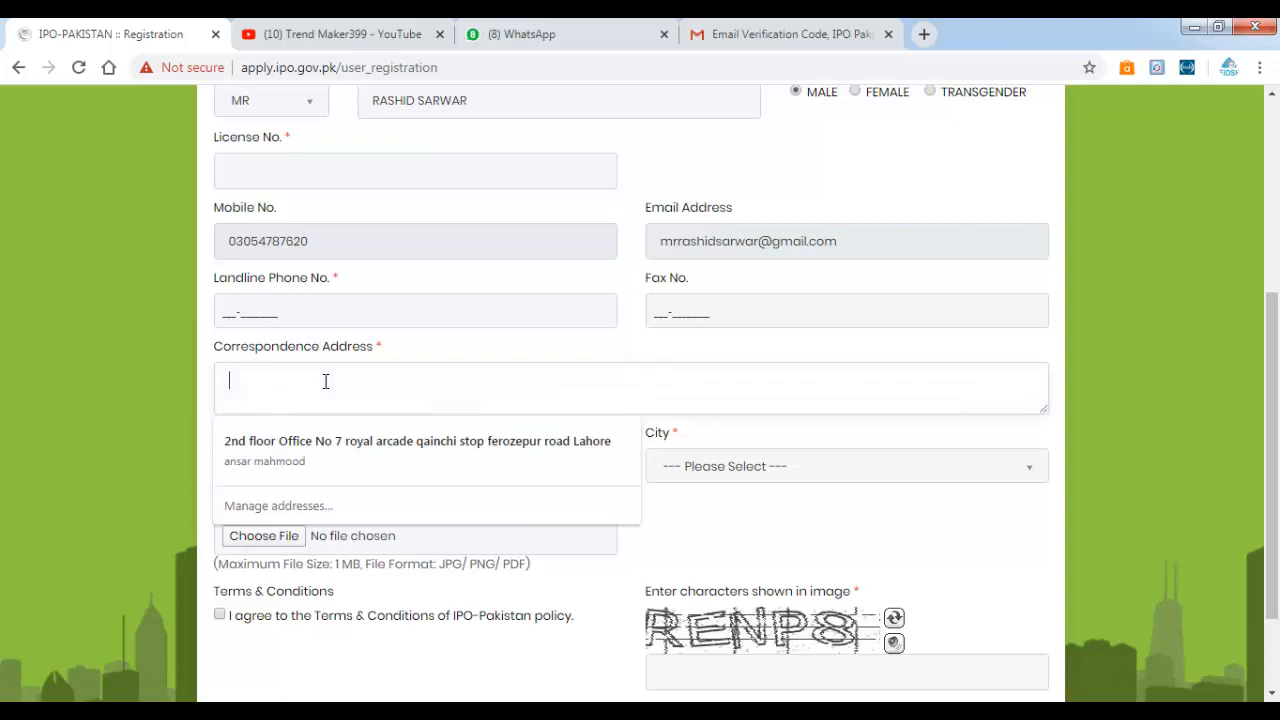
left_click(434, 443)
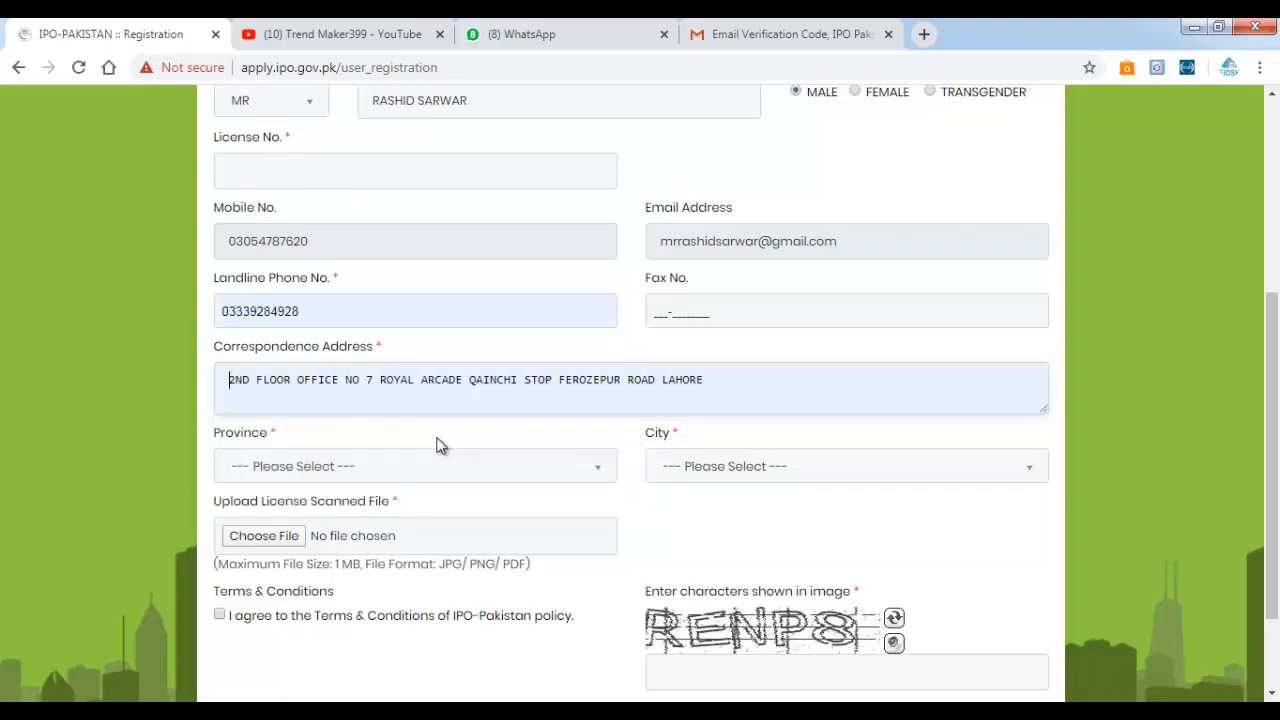
triple_click(391, 313)
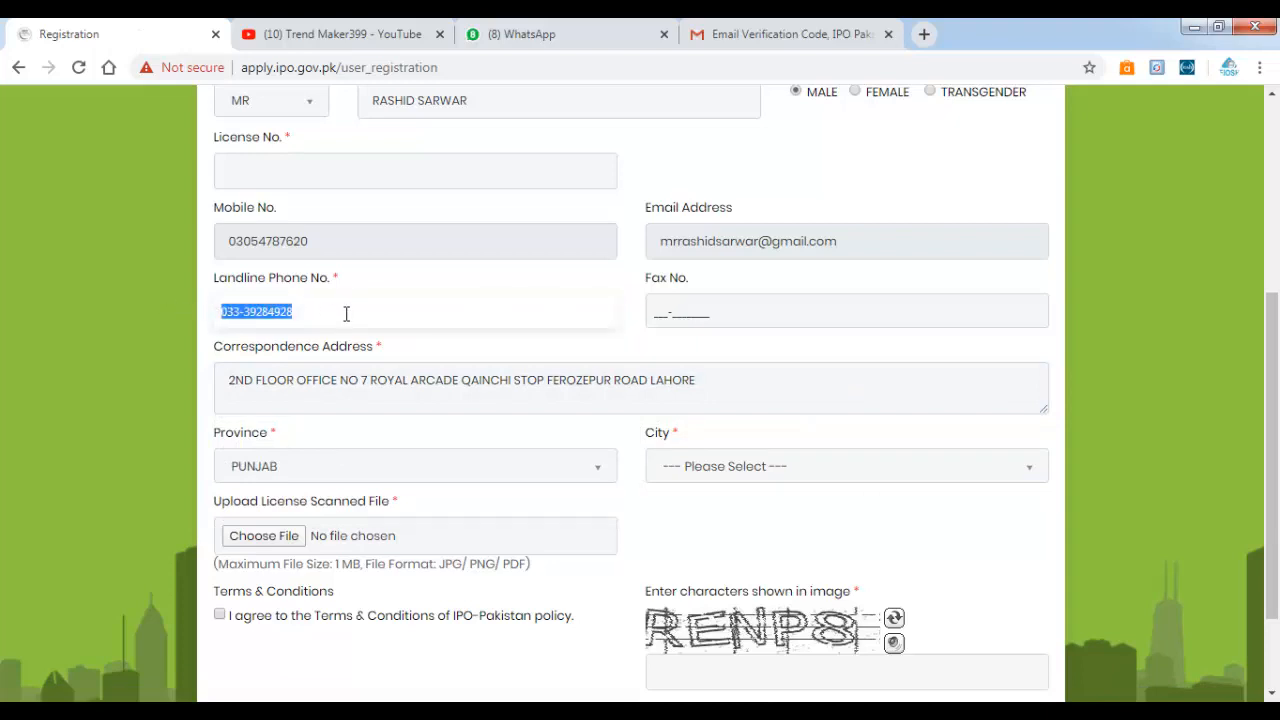
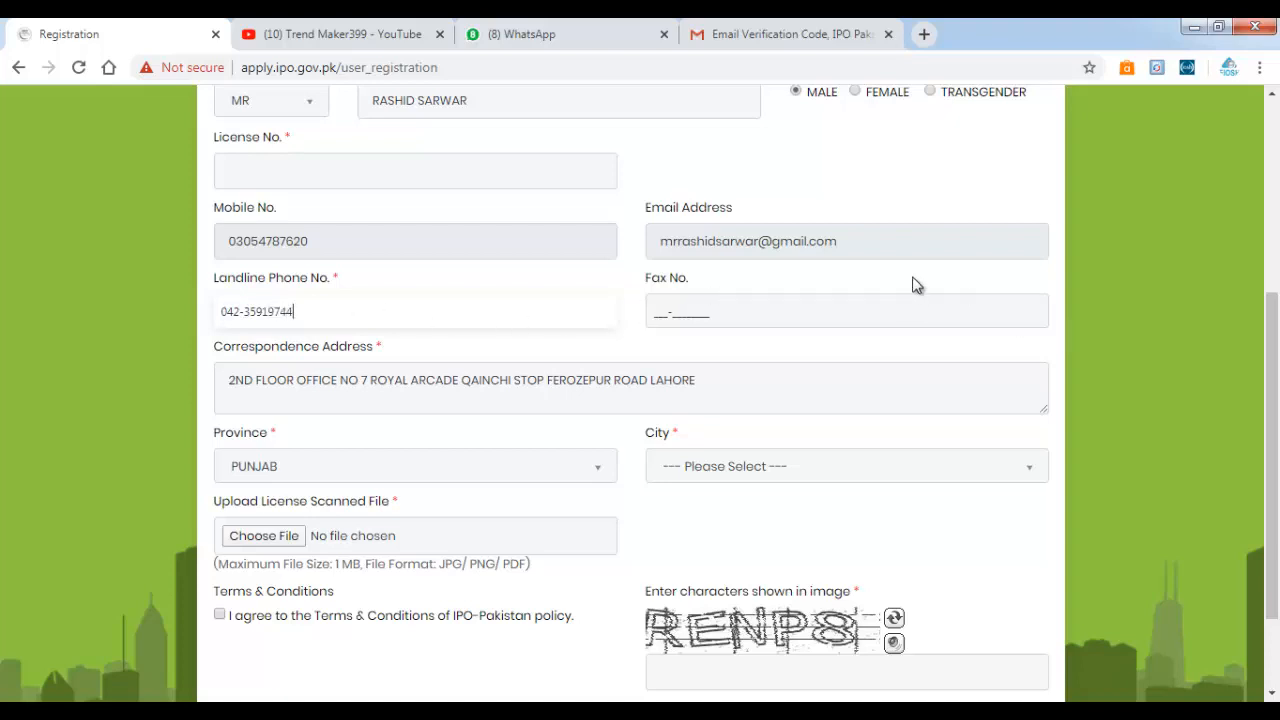
Step: Select LAHORE as the city for the correspondence address
left_click(917, 474)
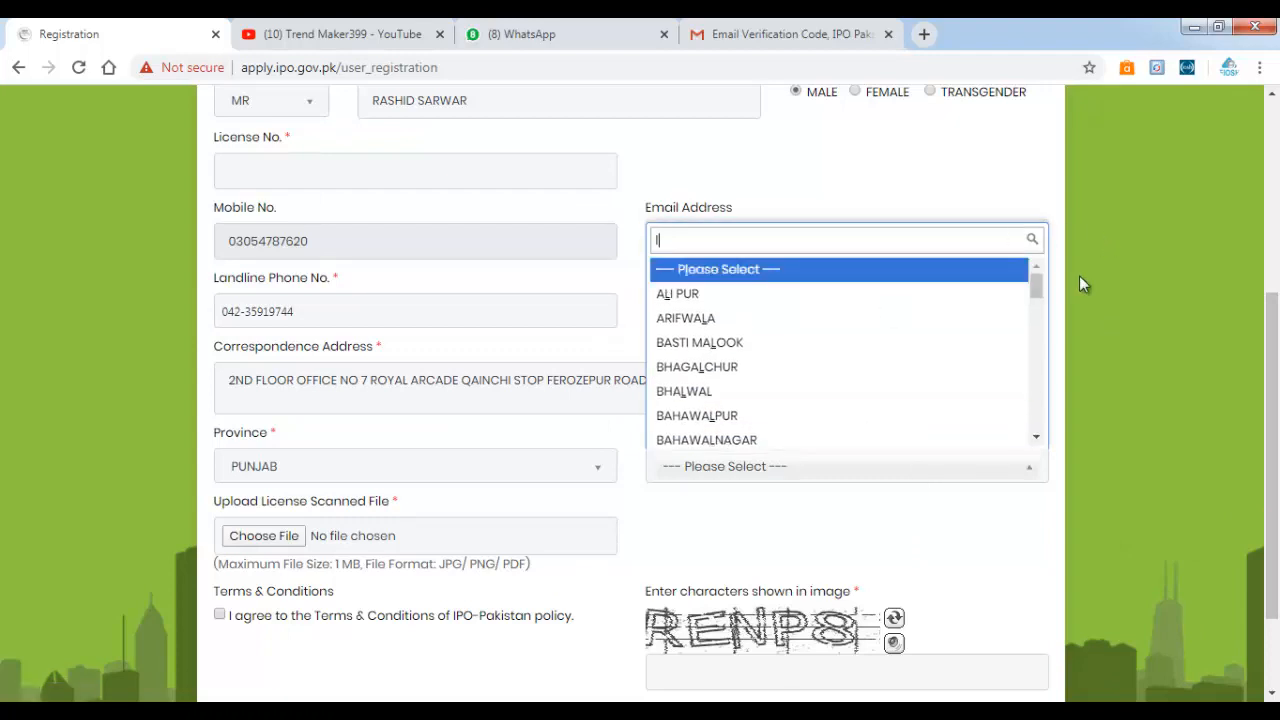
type("lahore")
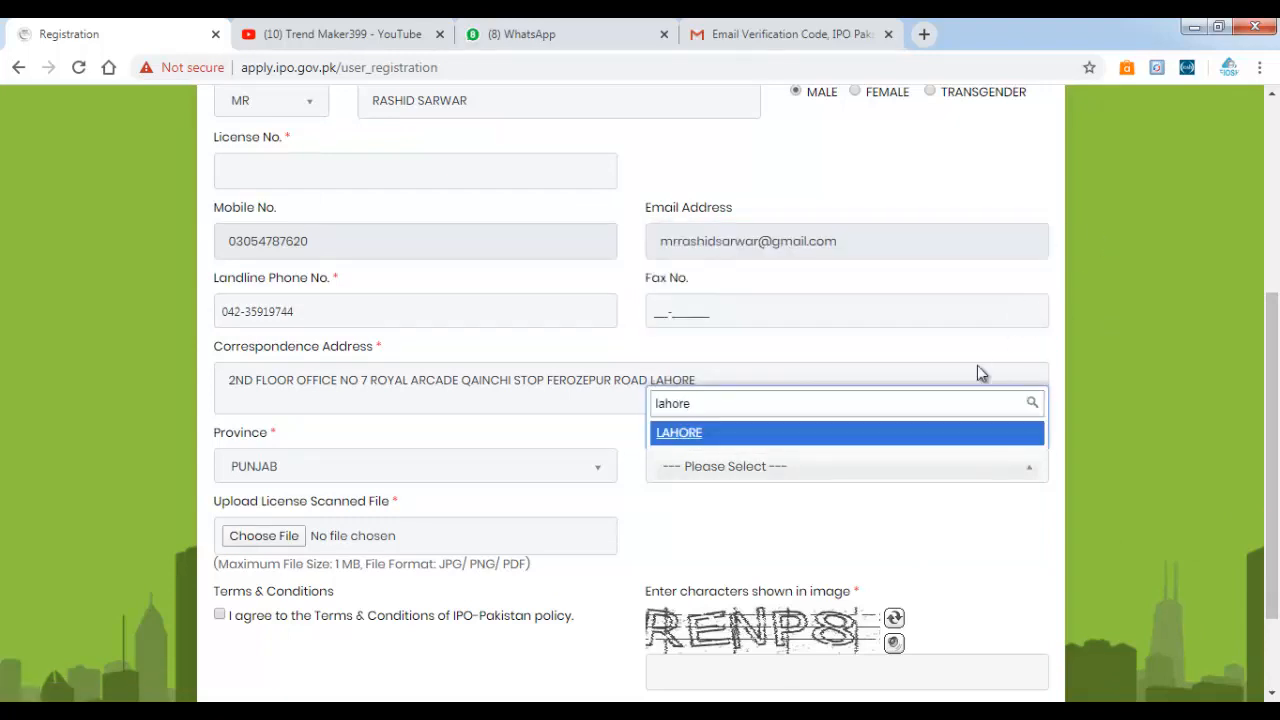
left_click(913, 436)
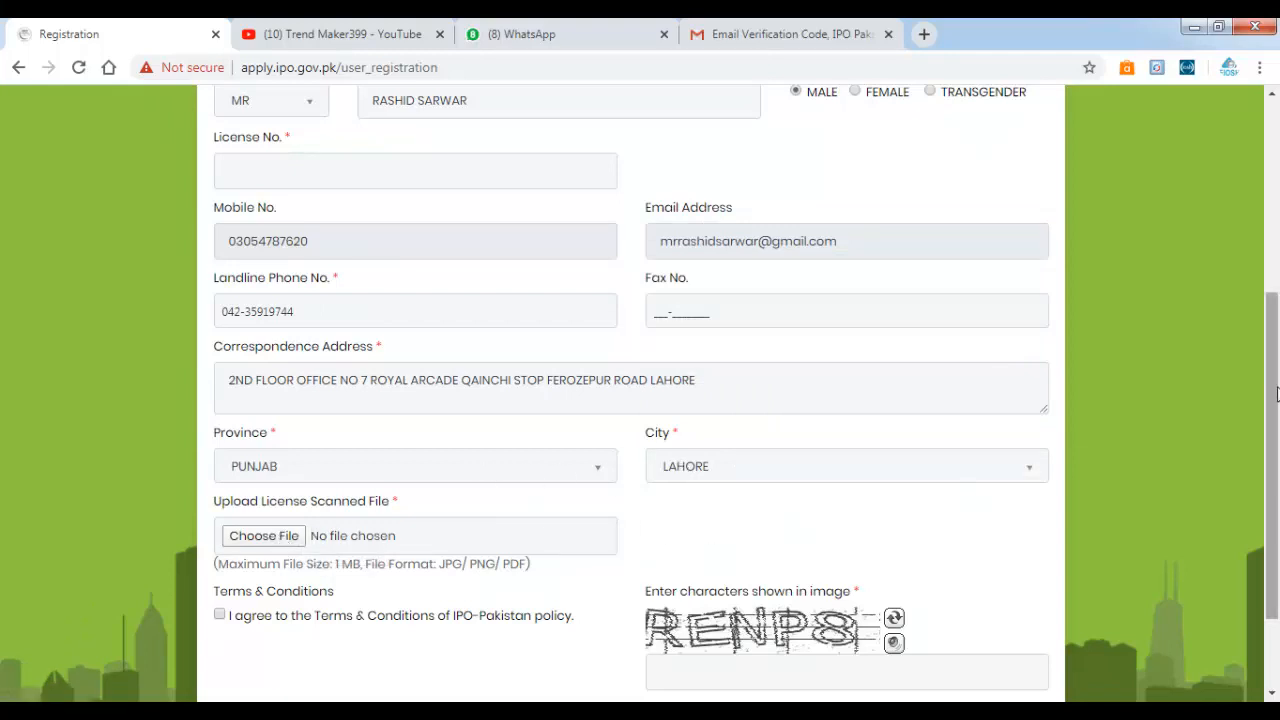
scroll(791, 531, "down", 1)
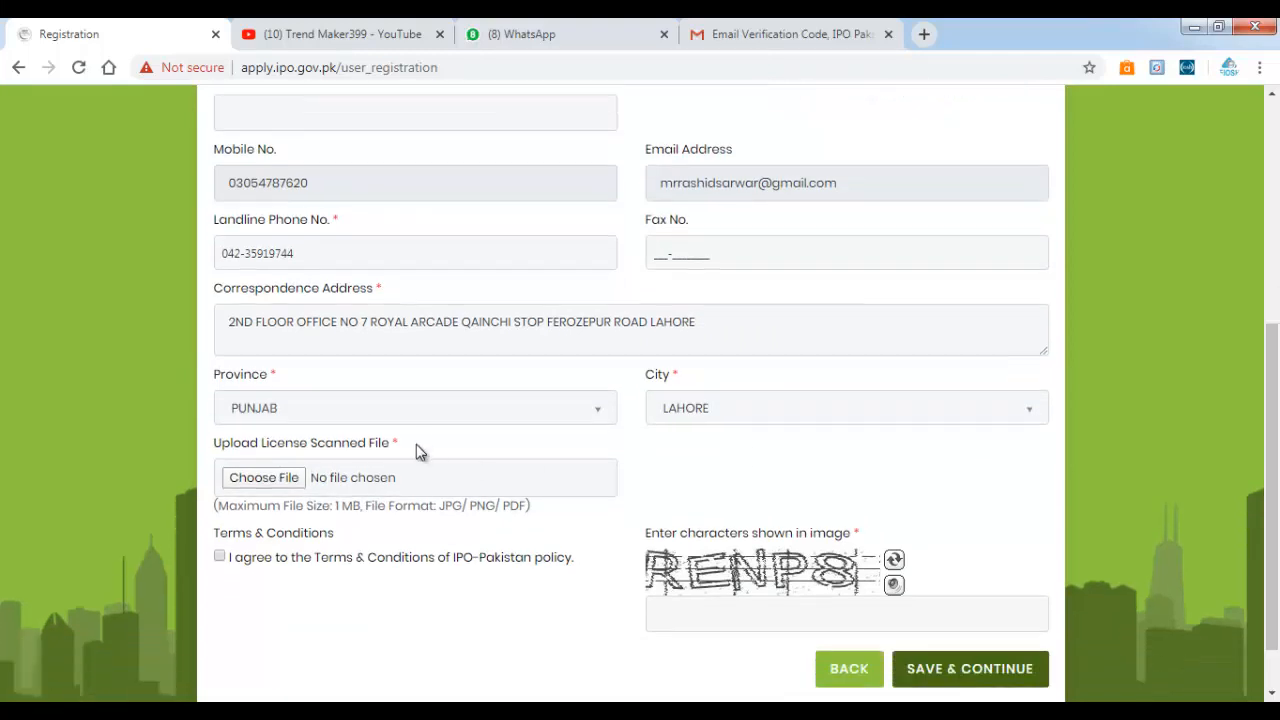
left_click(300, 478)
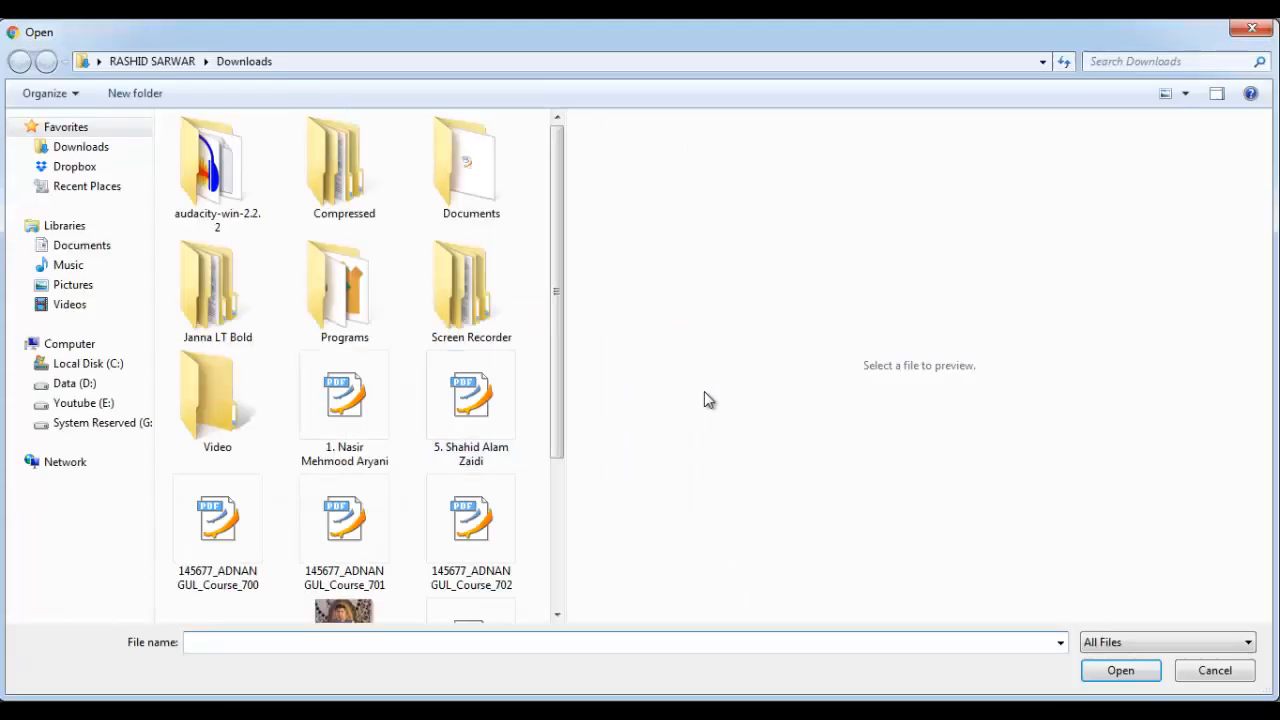
left_click(1251, 28)
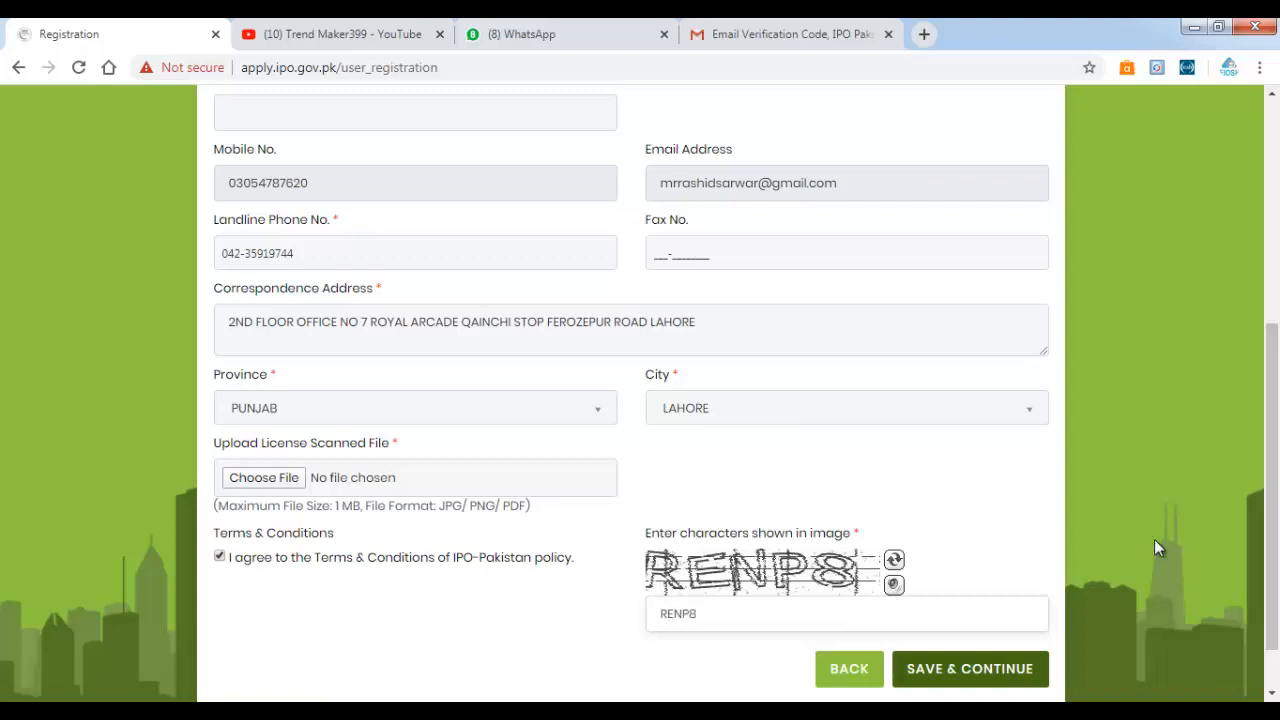
Step: Try ATTORNEY as the Register as option and change the choice to SELF
left_click_drag(1272, 605, 1272, 382)
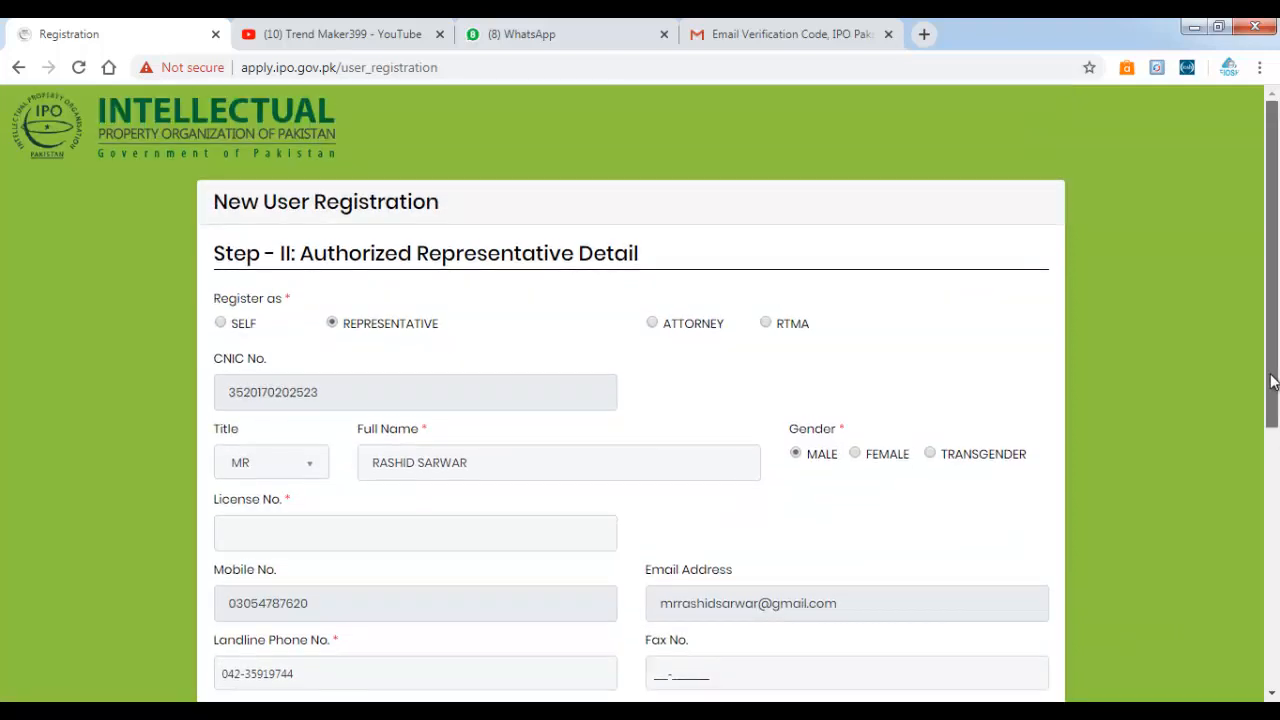
scroll(723, 323, "down", 1)
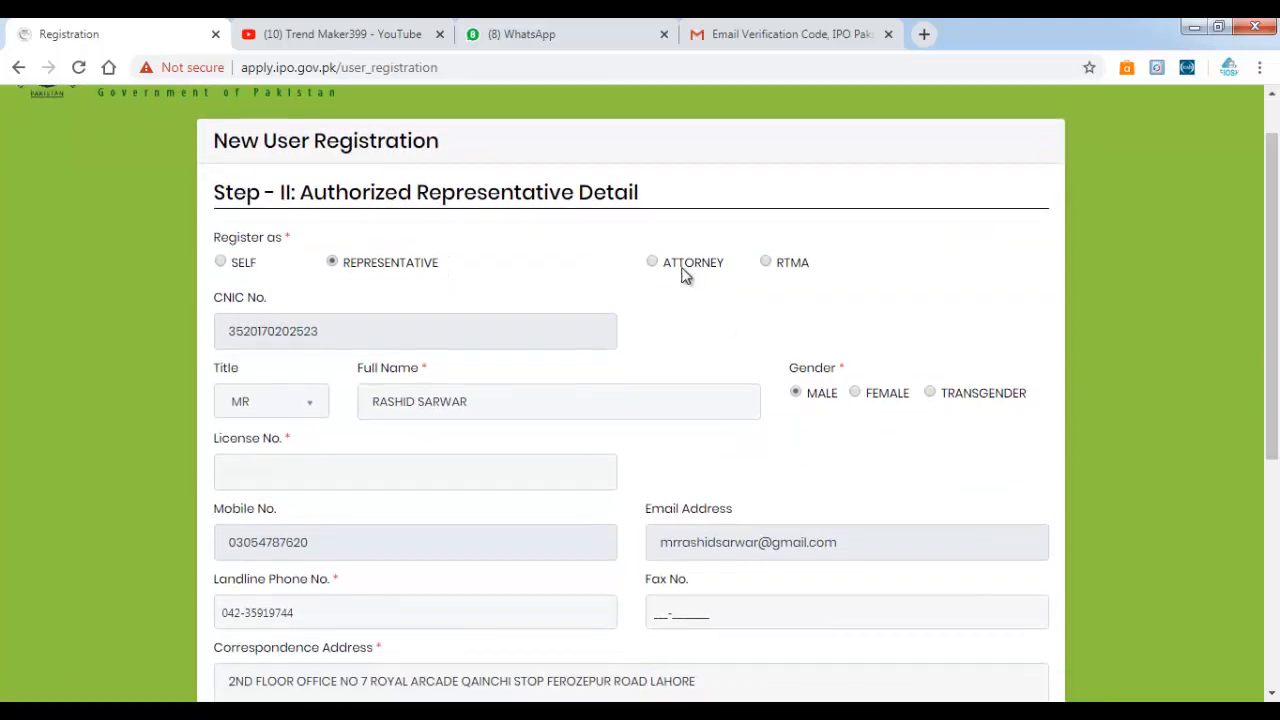
left_click(653, 263)
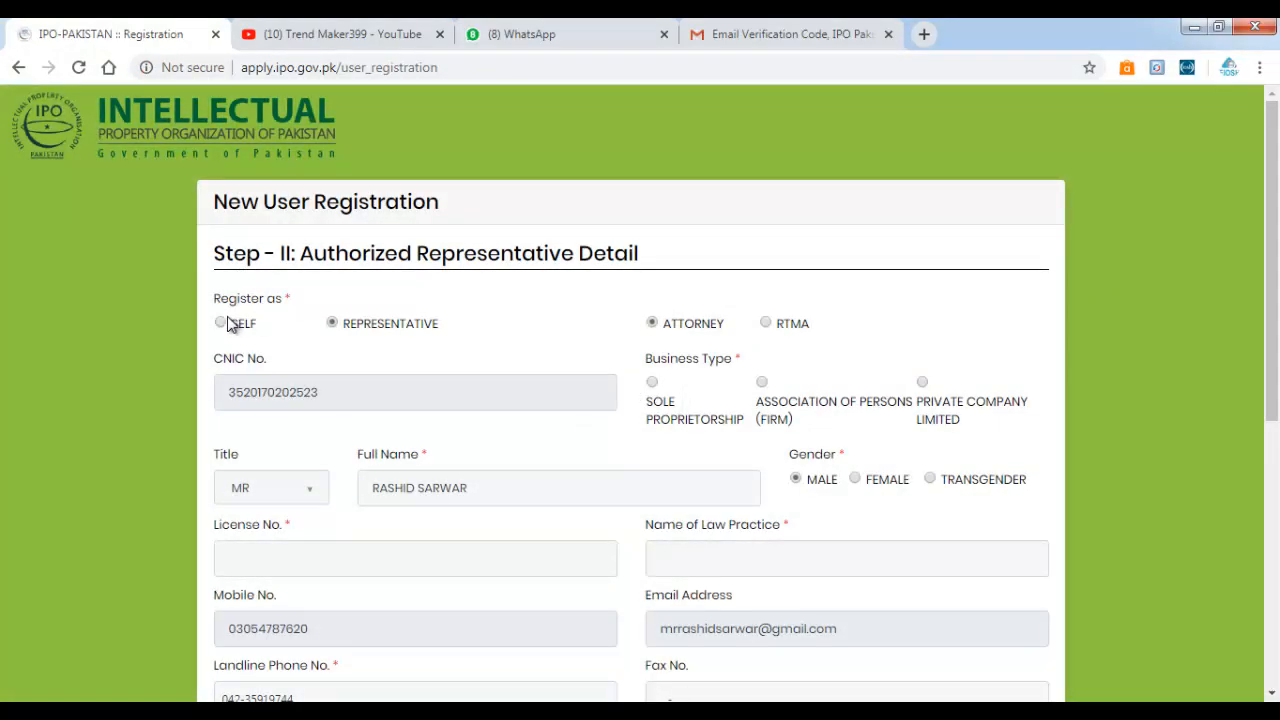
left_click(222, 322)
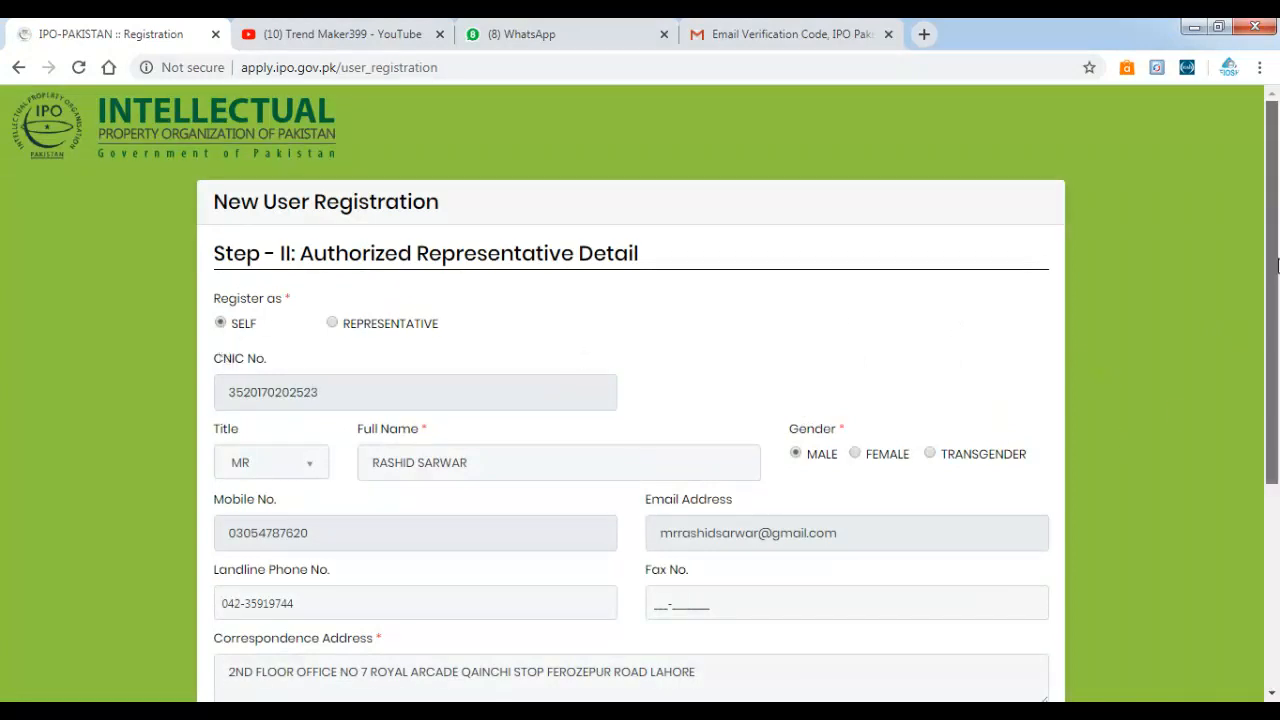
mouse_move(1274, 257)
left_mouse_down()
mouse_move(1278, 447)
mouse_move(1278, 273)
left_mouse_up()
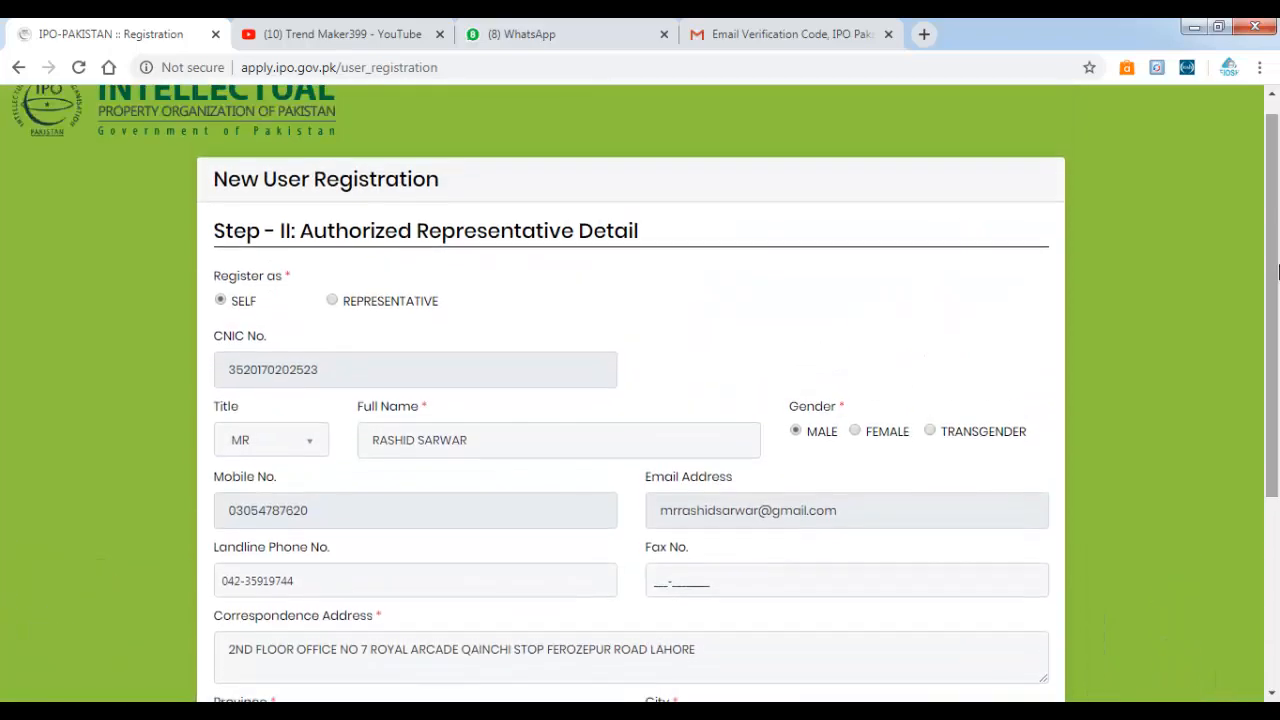
Step: Switch the Register as option to REPRESENTATIVE, review its required fields and set the option back to SELF
left_click(333, 302)
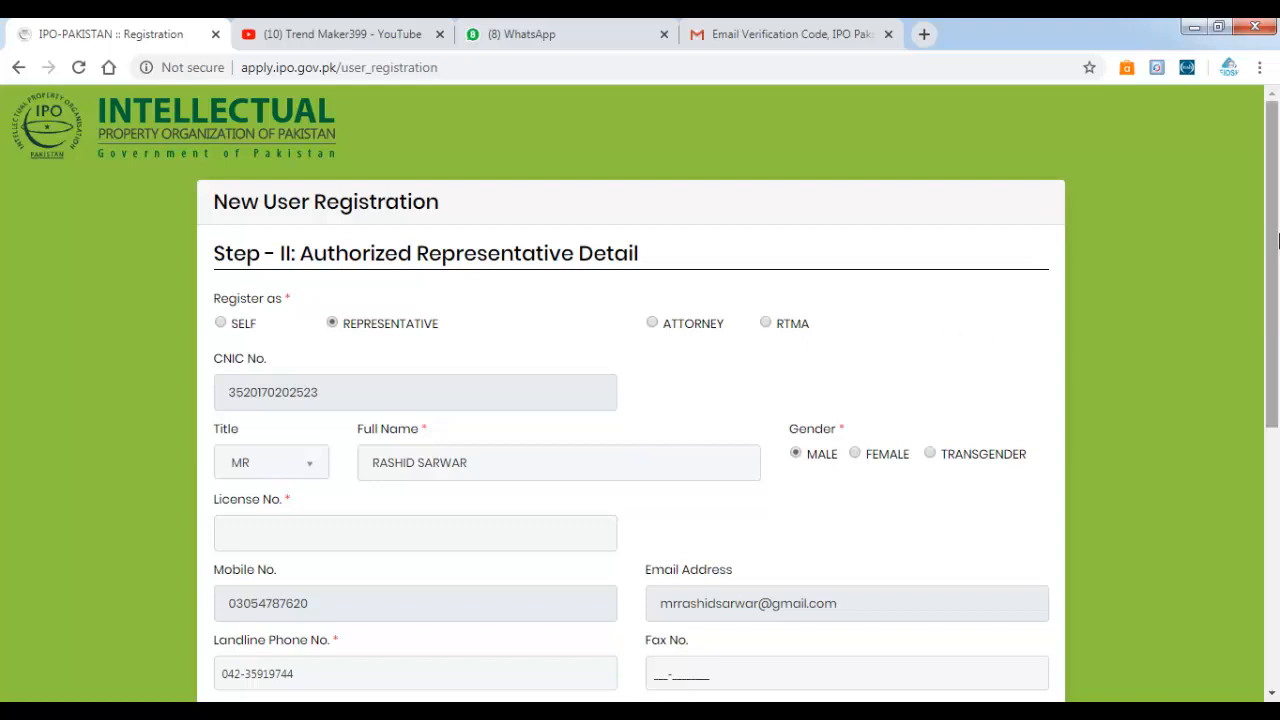
left_click_drag(1276, 265, 1212, 451)
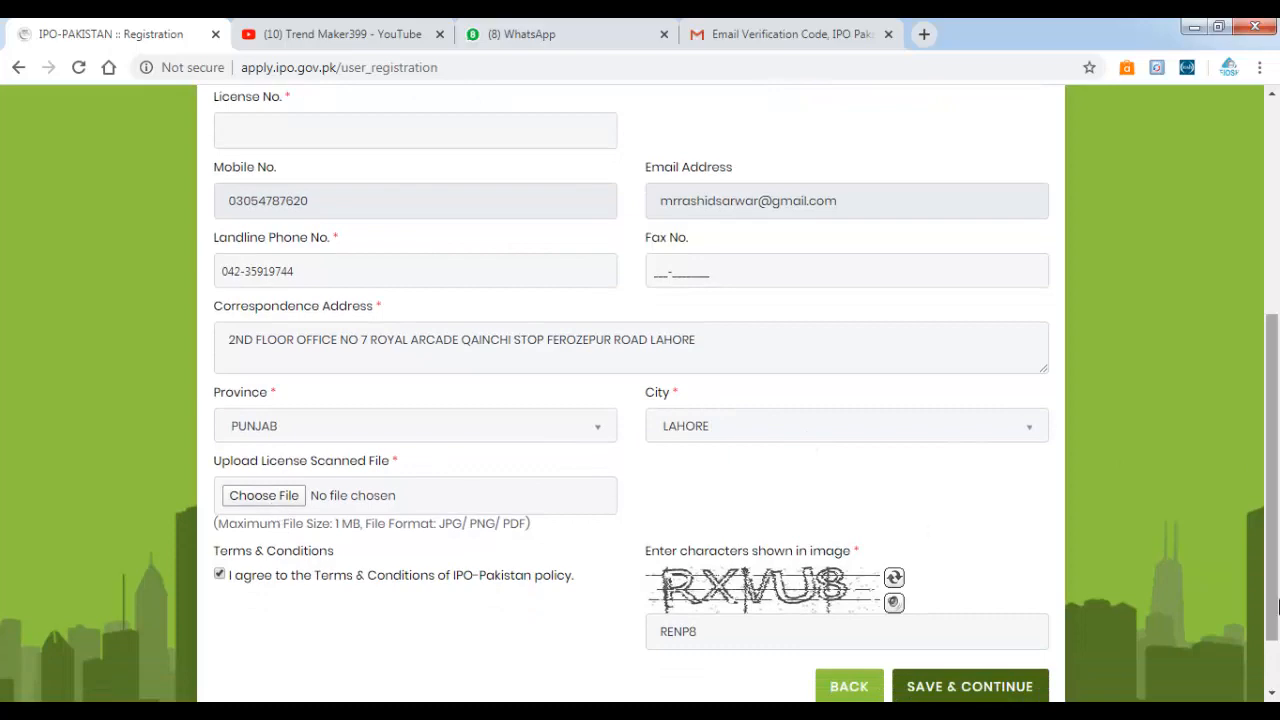
scroll(940, 566, "up", 4)
left_click(221, 324)
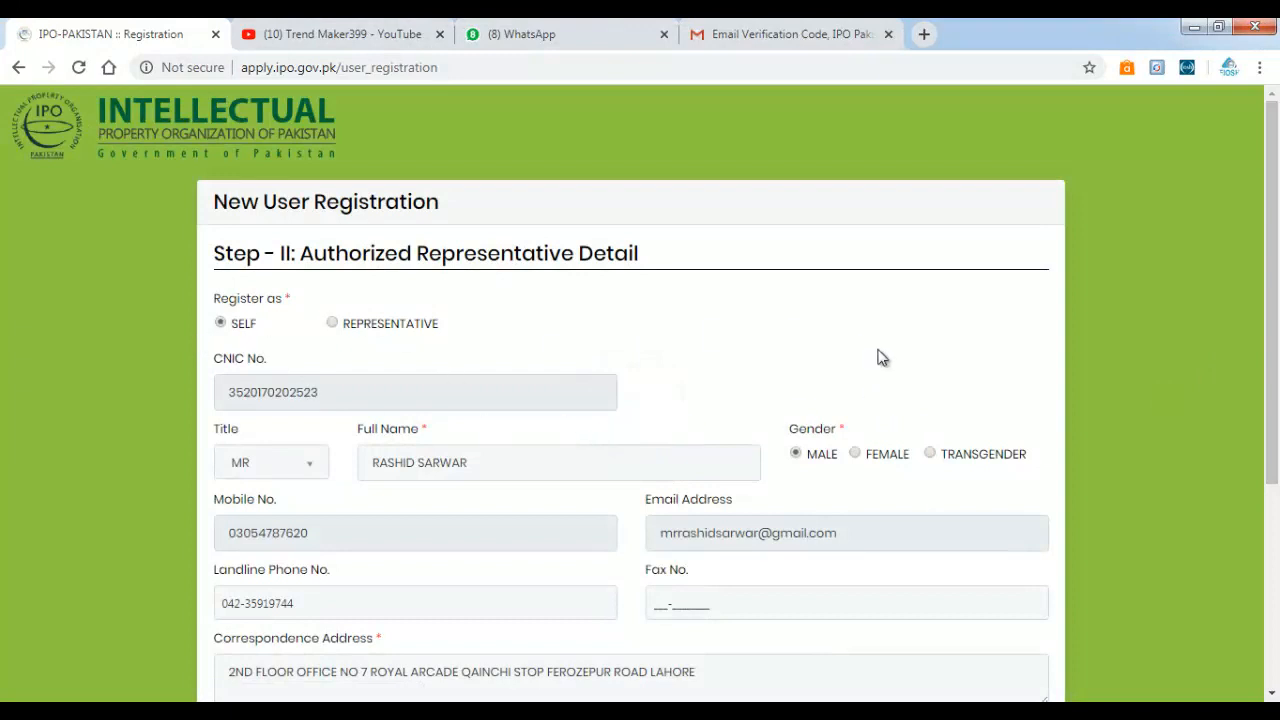
Step: Try to save and continue after replacing the old captcha entry with the characters shown in the new image
left_click_drag(1272, 330, 1278, 530)
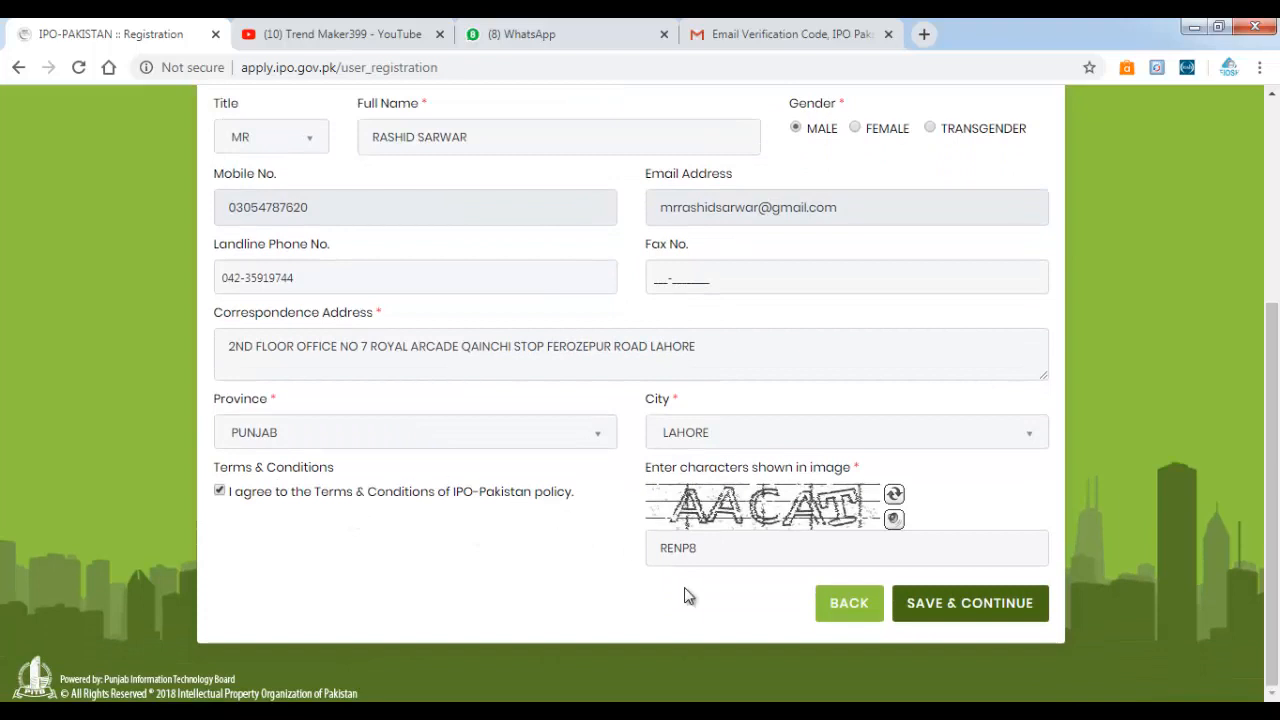
left_click_drag(712, 548, 643, 560)
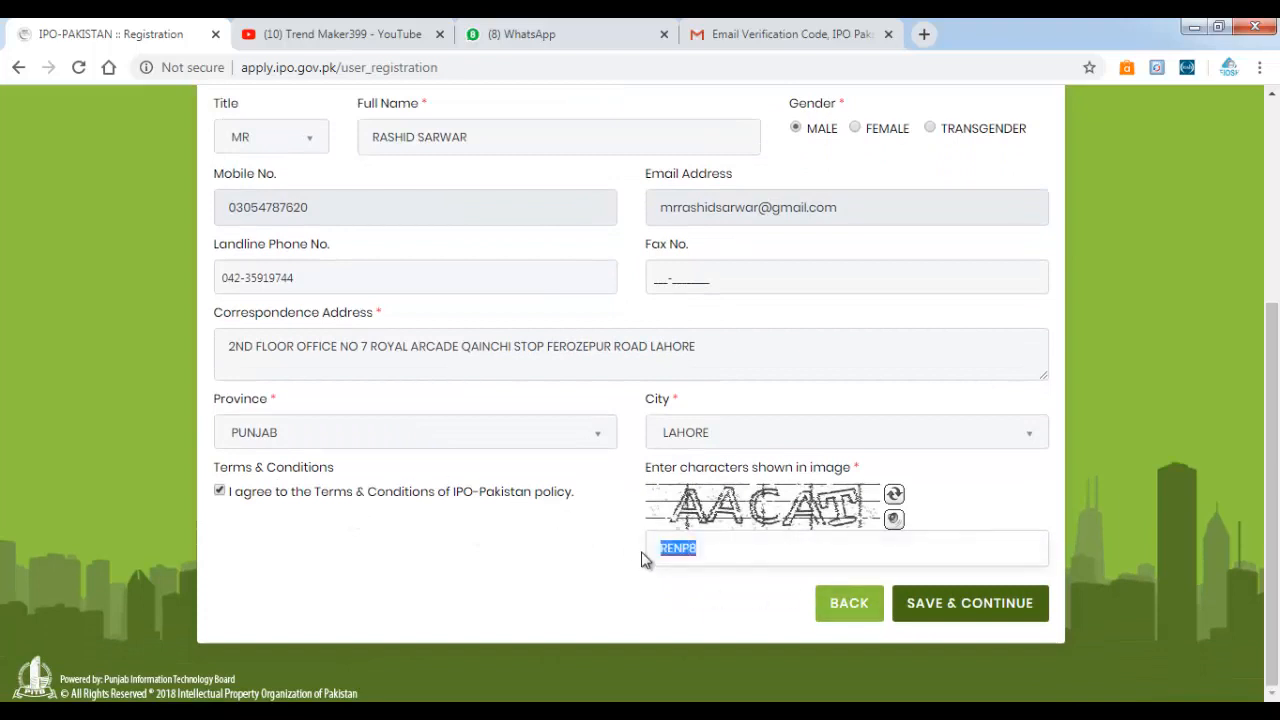
type("AACAT")
left_click(956, 616)
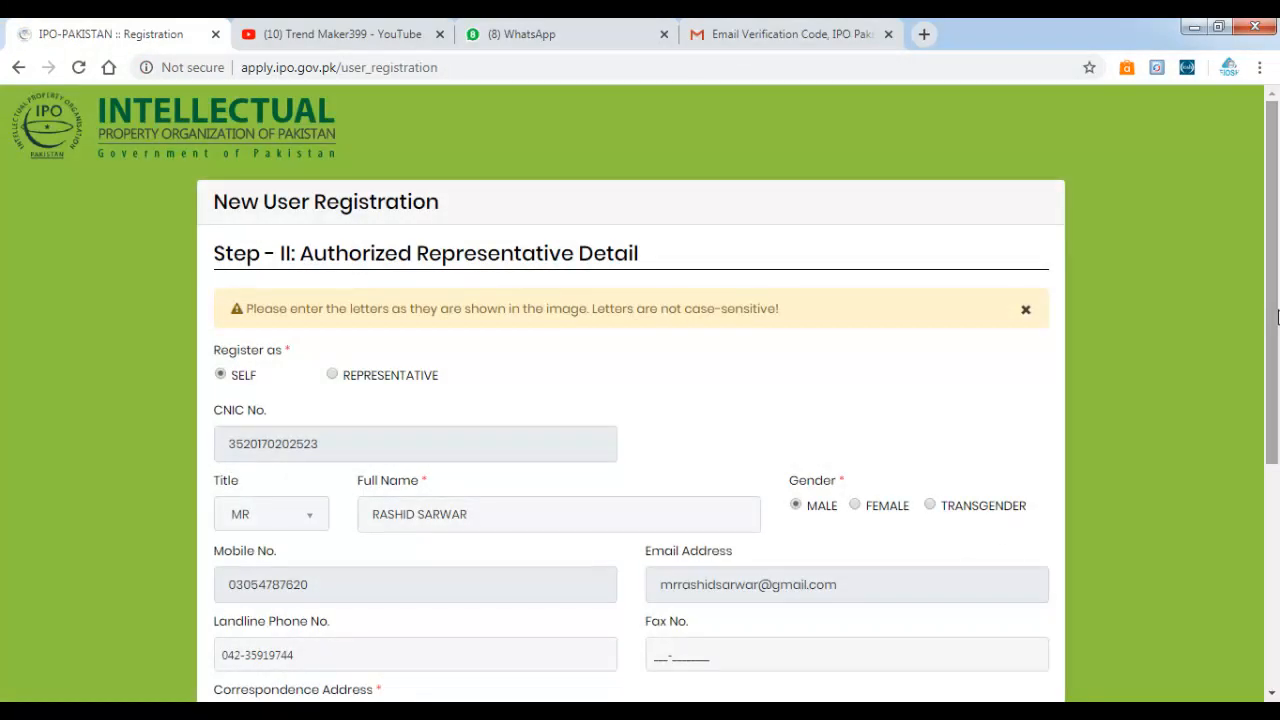
Step: Enter the captcha characters 3TRX6 shown in the image and save the Step II details to continue
left_click_drag(1276, 318, 1276, 512)
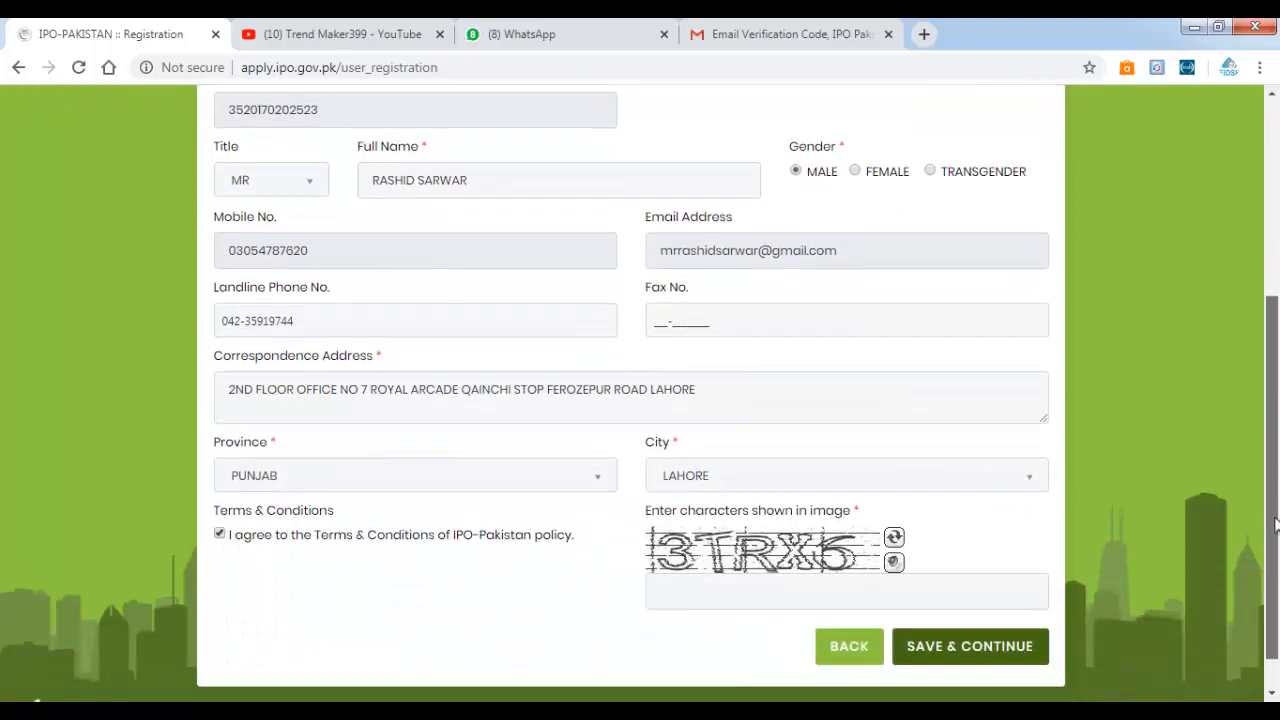
left_click(835, 587)
type("3TRX6")
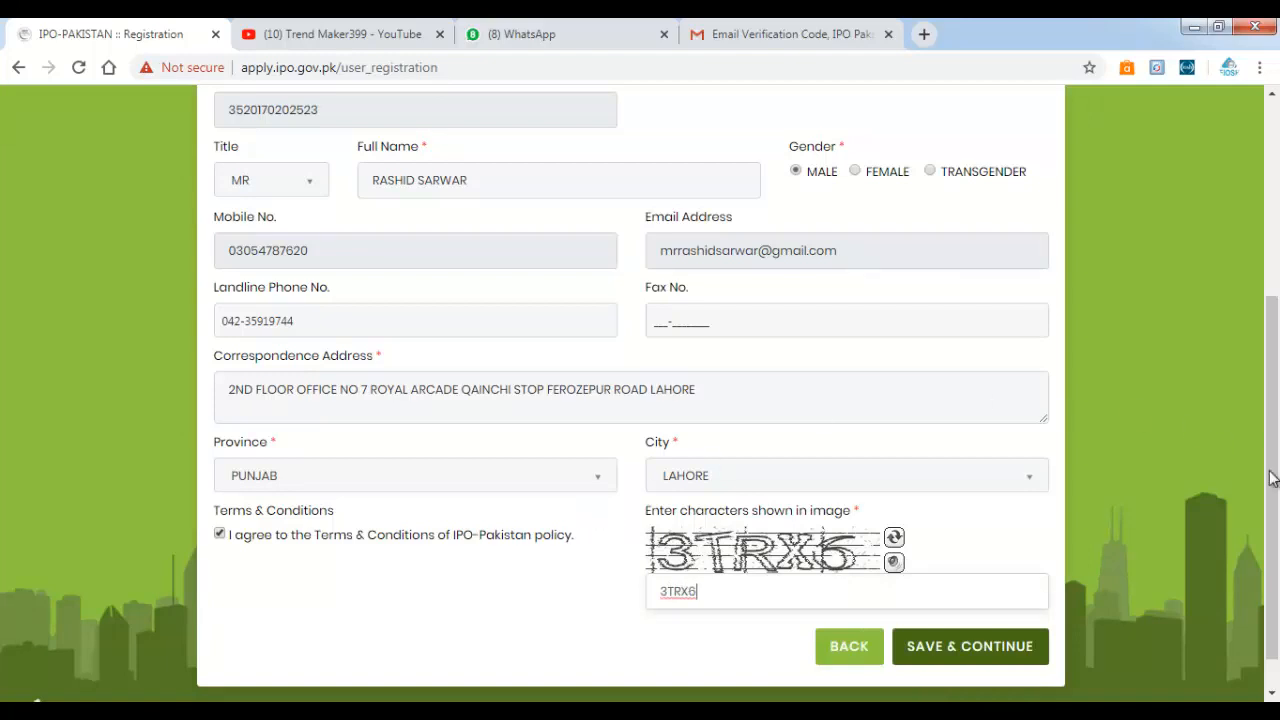
left_click_drag(1275, 515, 1275, 568)
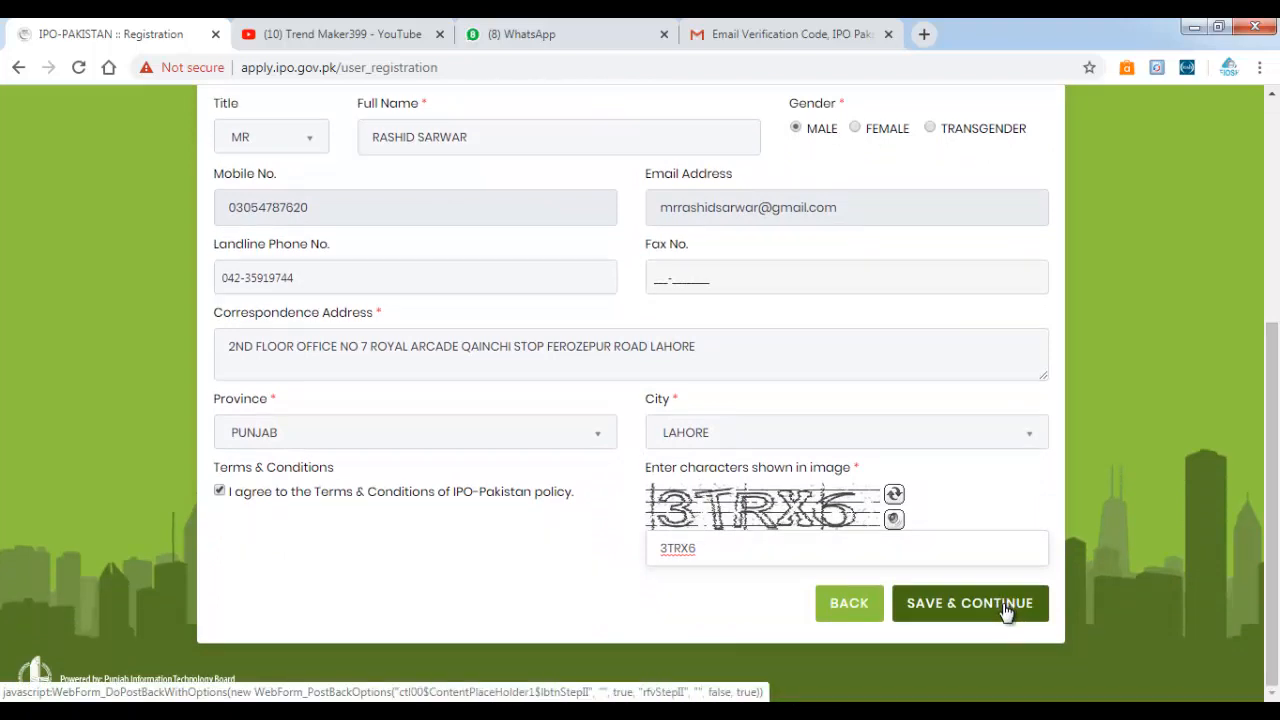
left_click(1004, 608)
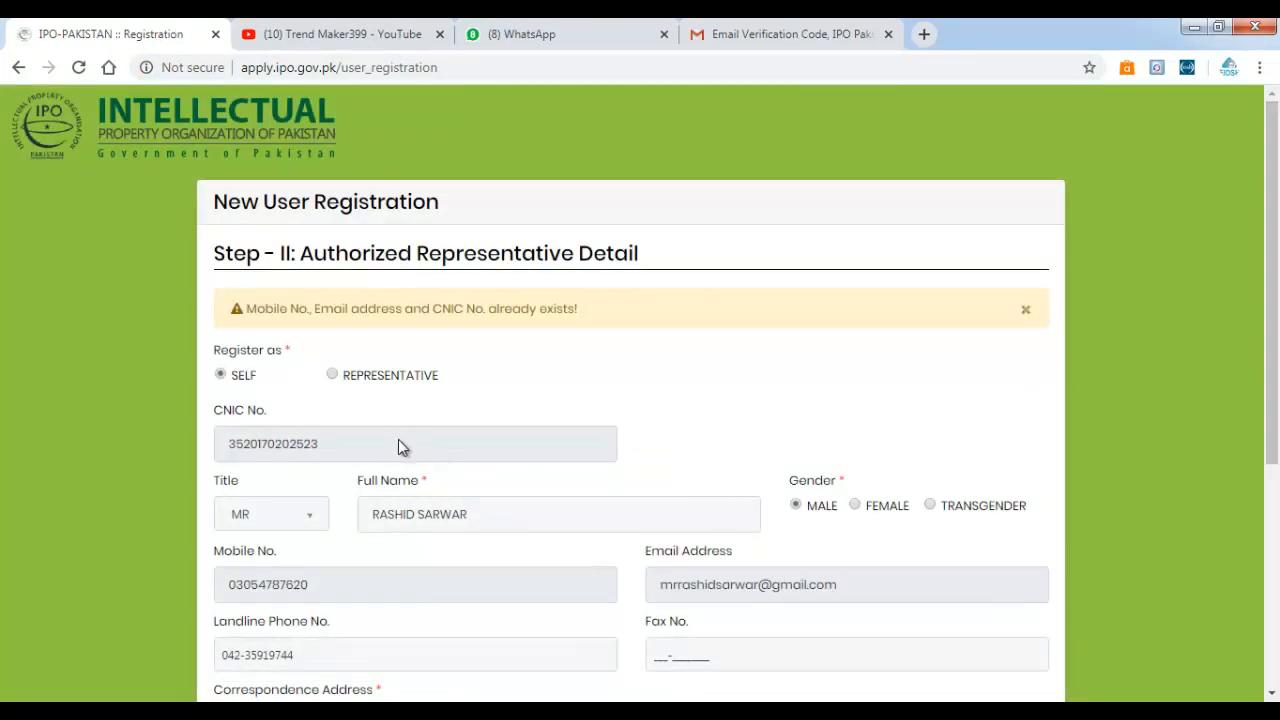
scroll(1273, 413, "down", 3)
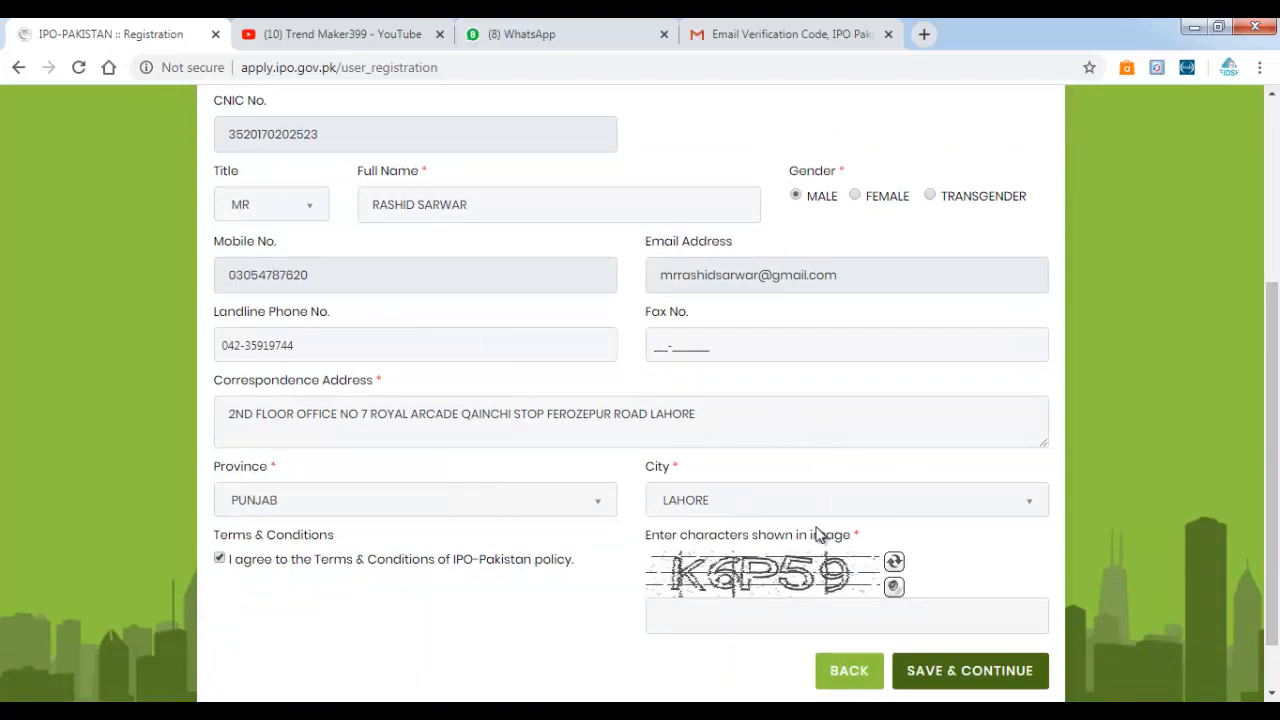
left_click_drag(1277, 390, 1278, 233)
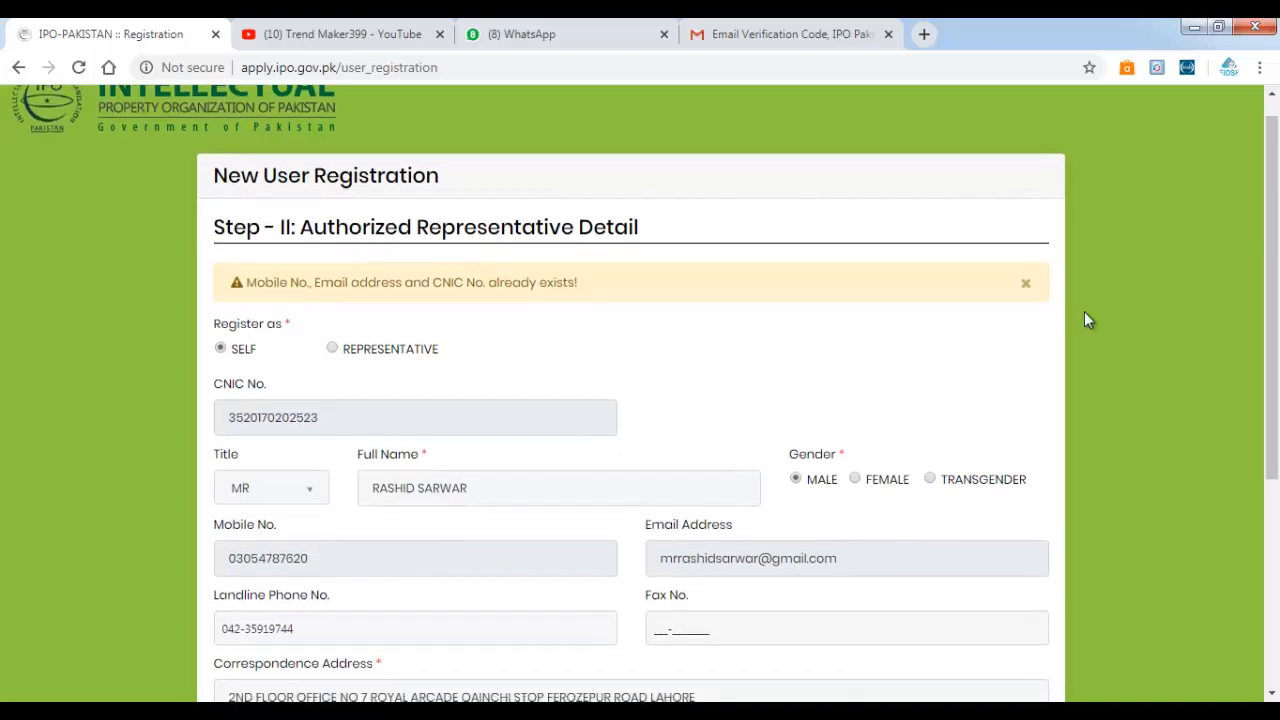
Step: Try to save the Step II details as REPRESENTATIVE with the captcha characters K89UK
left_click(333, 348)
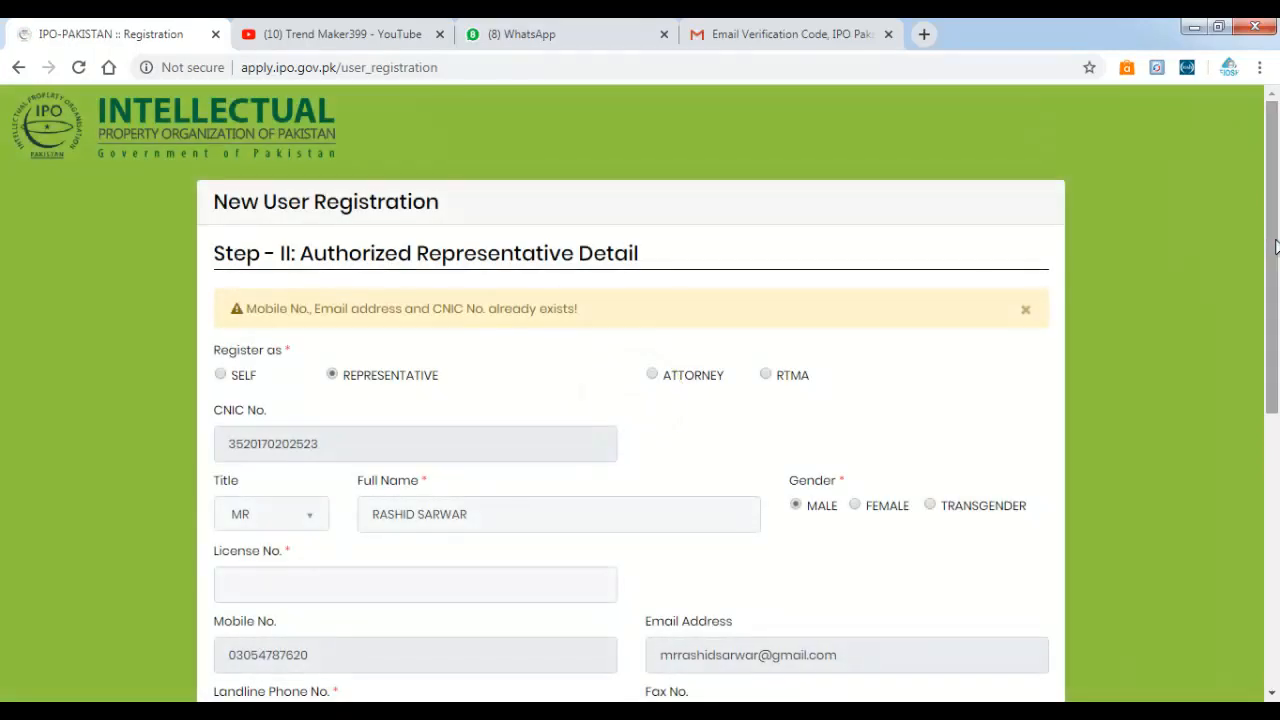
left_click_drag(1277, 248, 1277, 533)
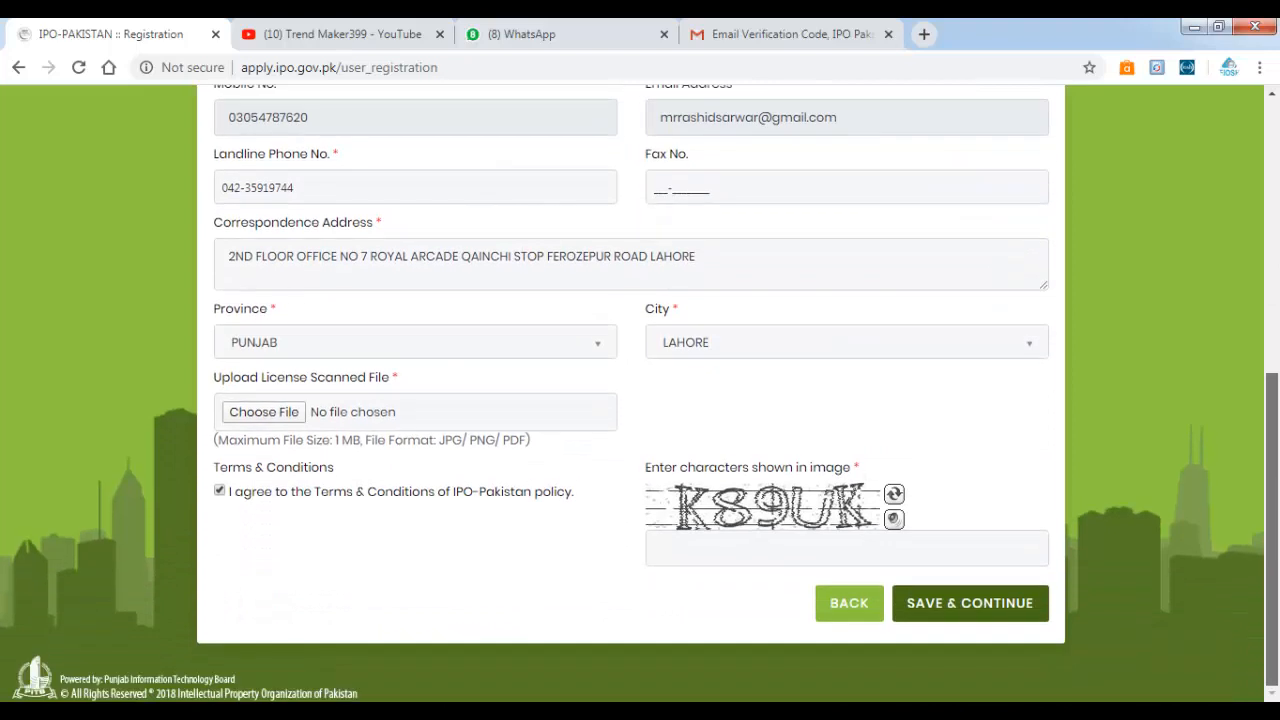
left_click(846, 553)
type("K89UK")
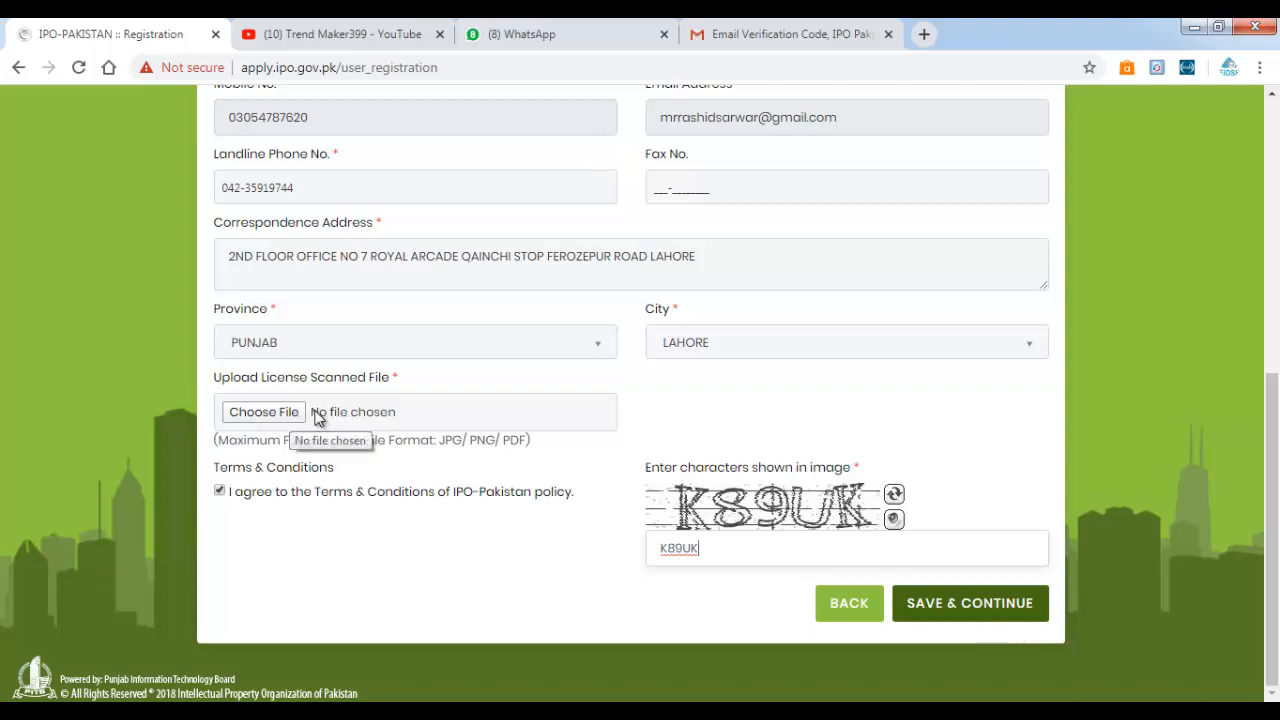
left_click(941, 608)
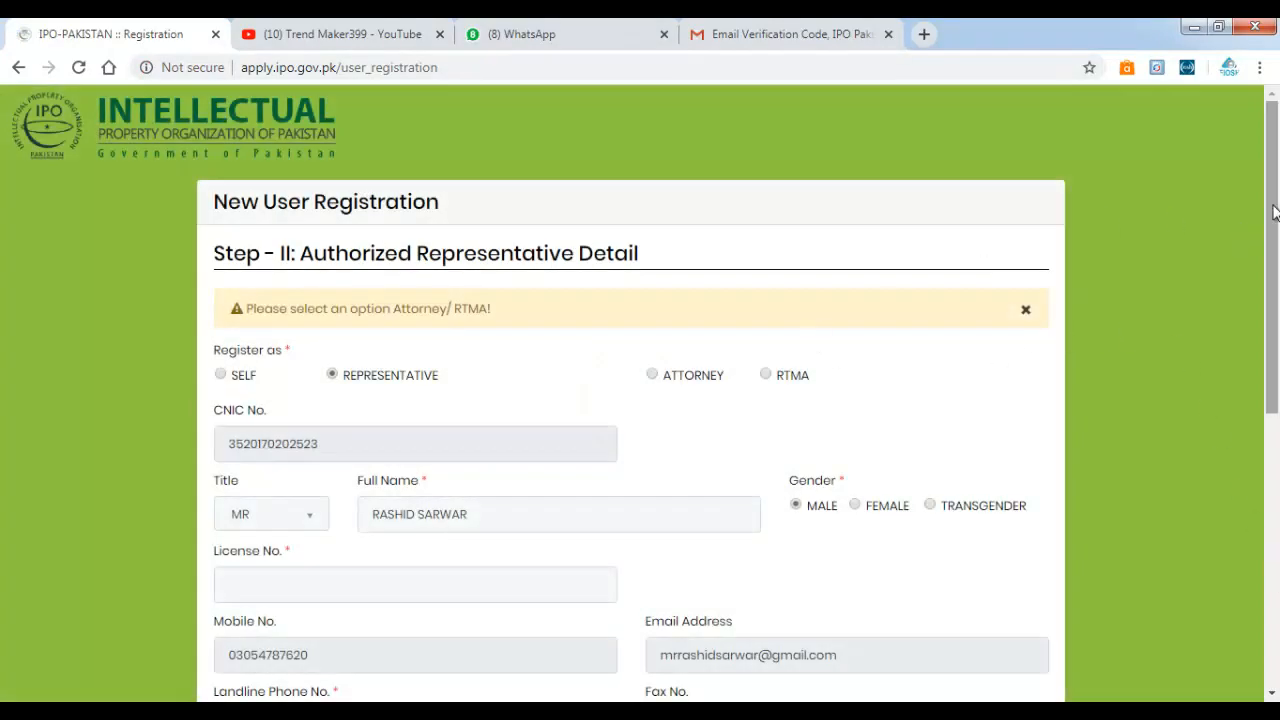
Step: Set the Register as option back to SELF and try to save the details with the old captcha entry
scroll(793, 318, "down", 3)
scroll(793, 318, "up", 1)
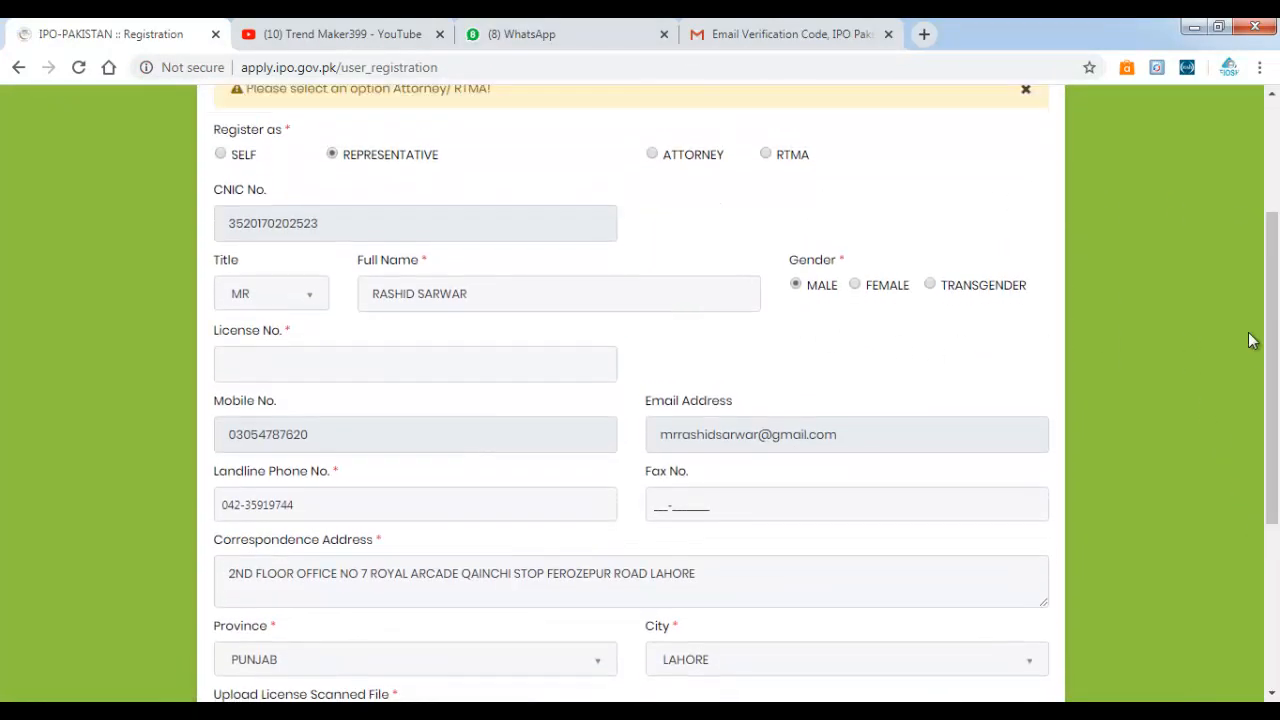
left_click_drag(1273, 300, 1278, 160)
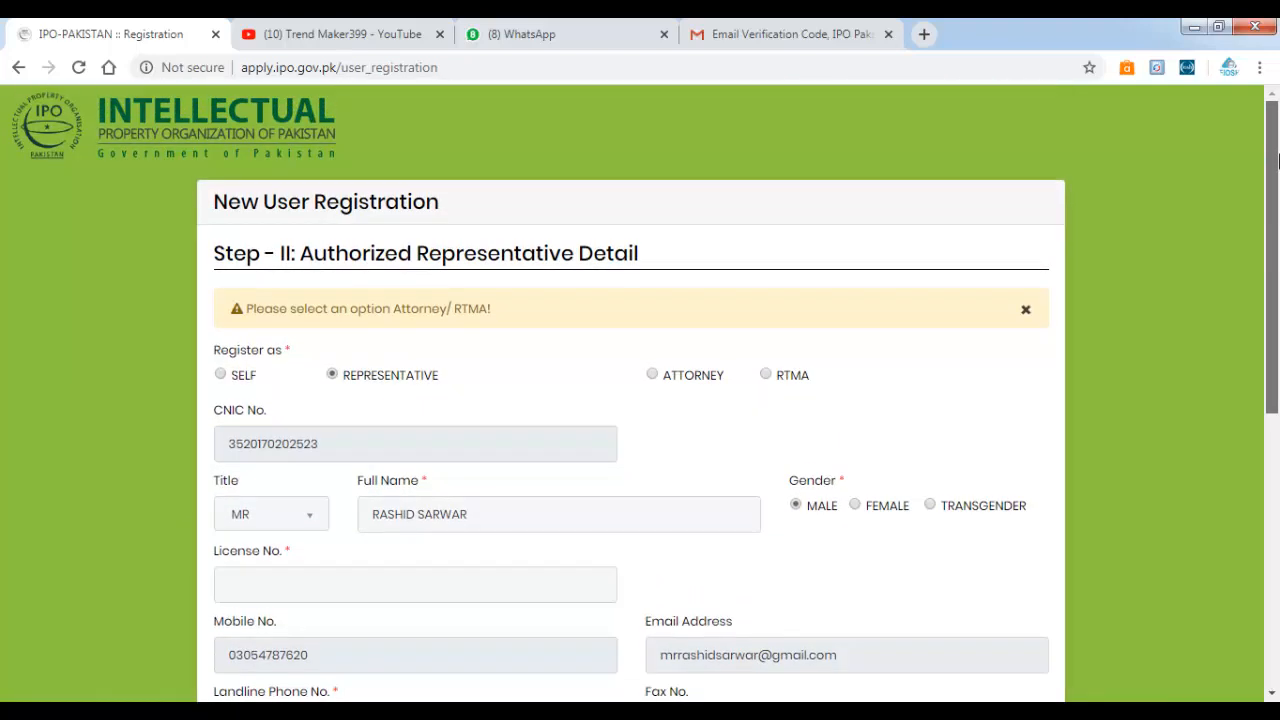
left_click(1025, 310)
left_click(221, 324)
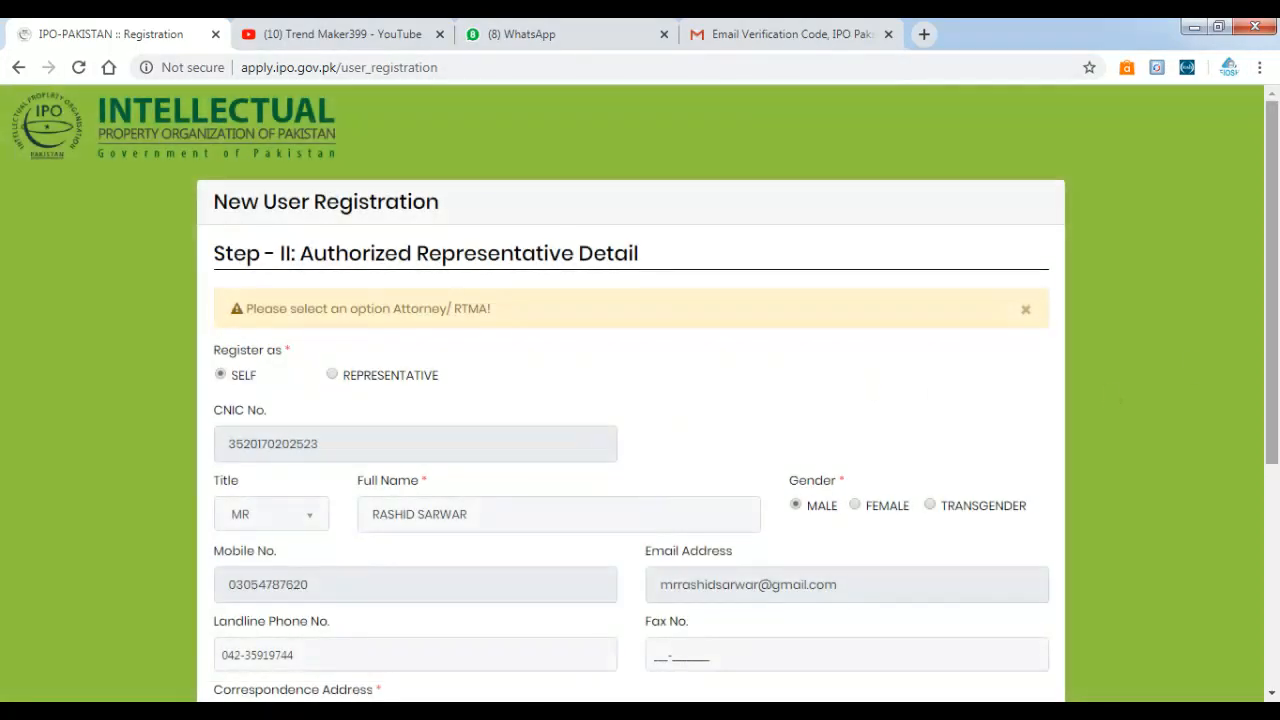
left_click_drag(1277, 228, 1277, 470)
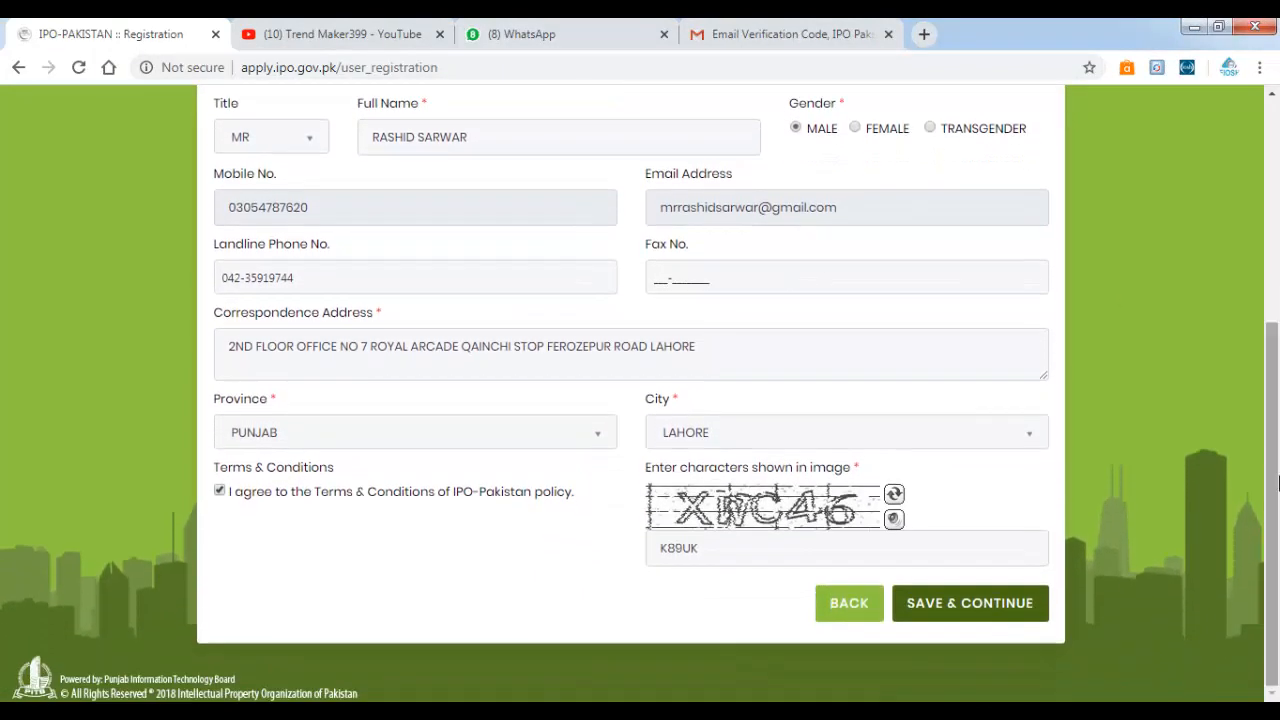
left_click(988, 611)
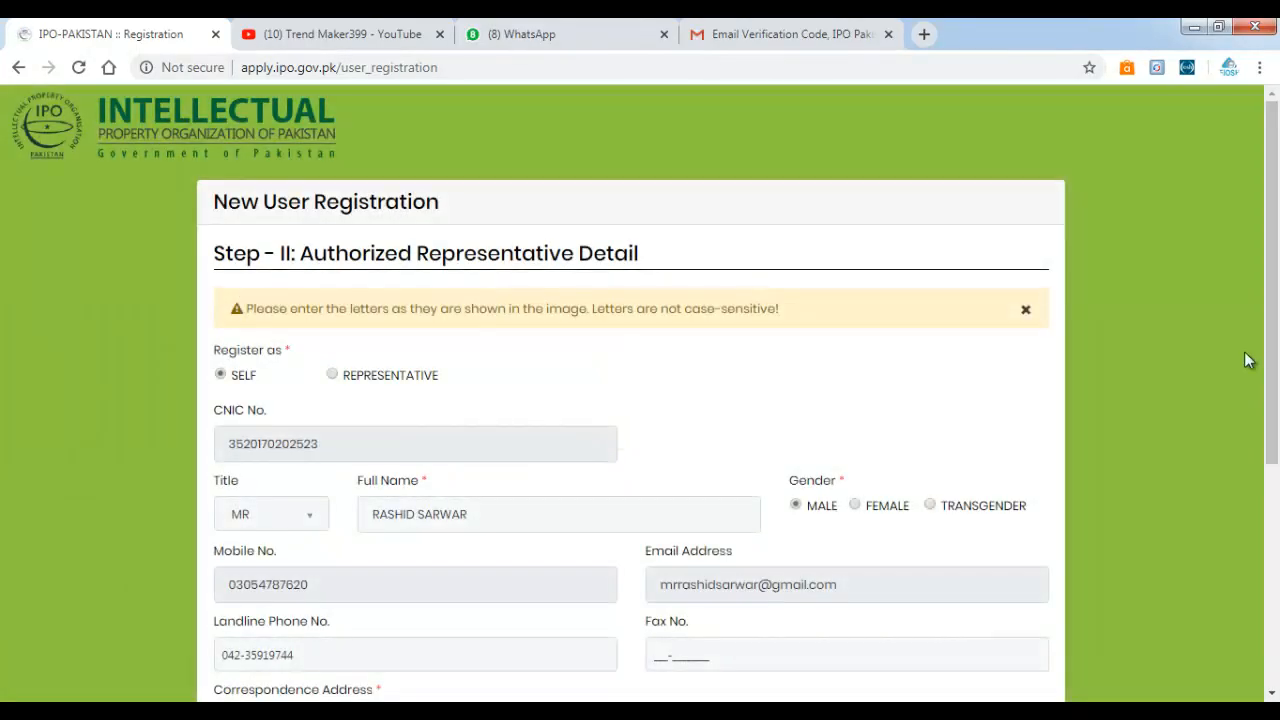
Step: Review the Step II form from the Register as option down to the captcha image
left_click_drag(1272, 330, 1277, 552)
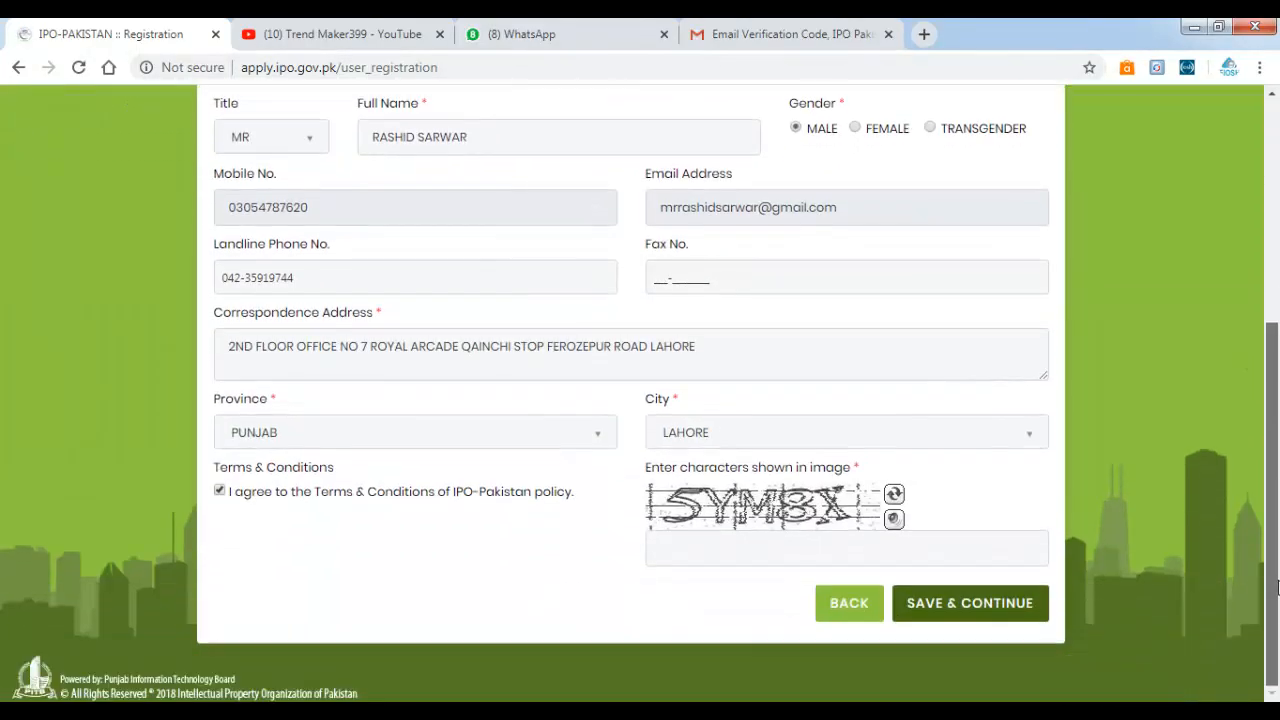
left_click_drag(1274, 448, 1277, 148)
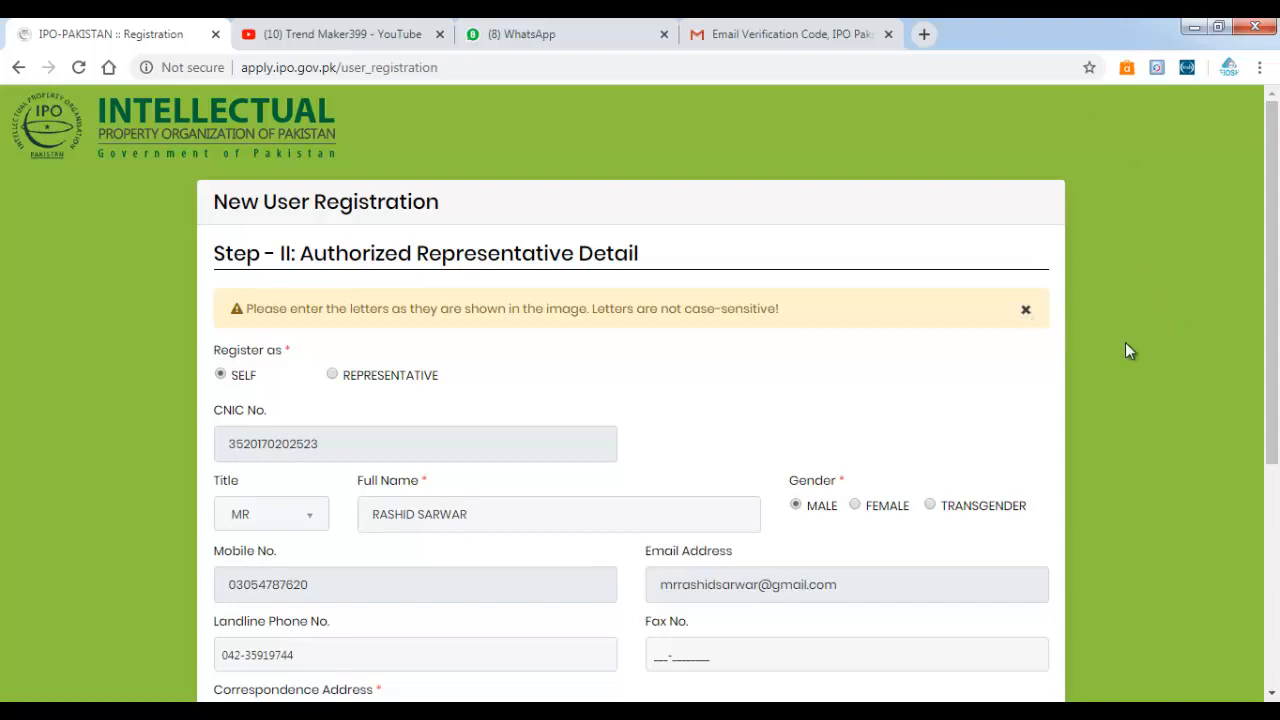
scroll(640, 390, "down", 4)
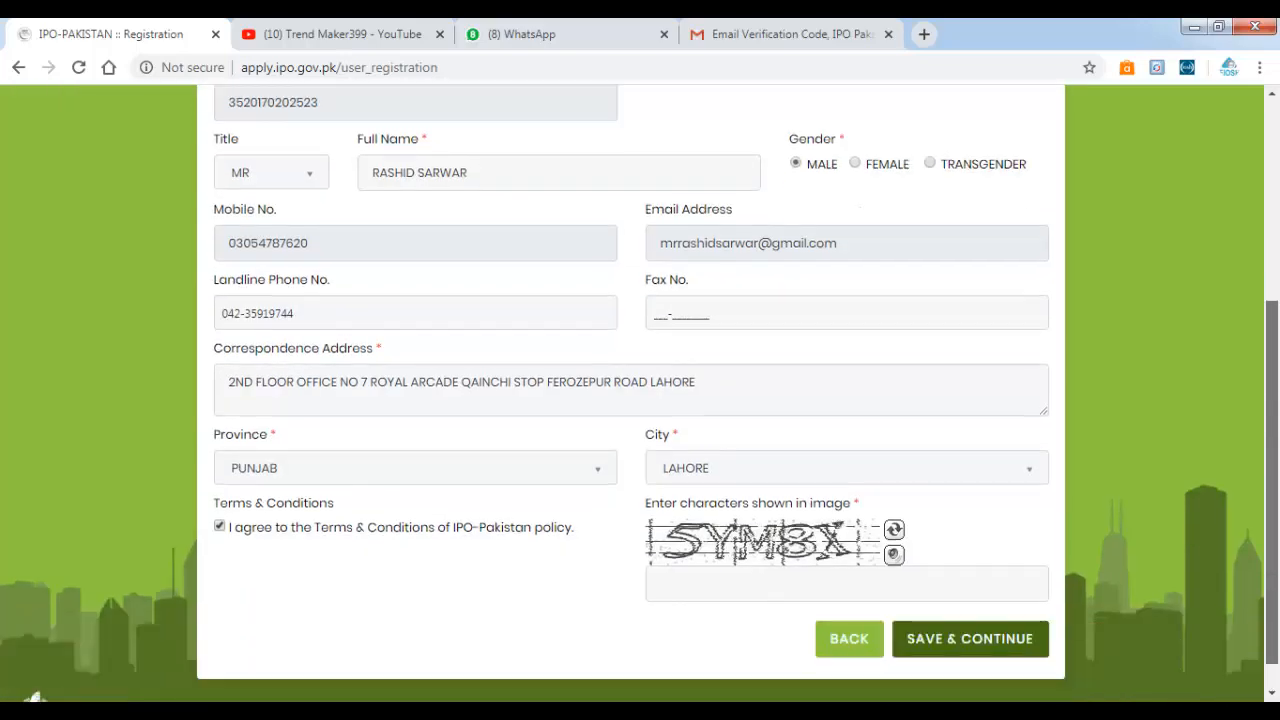
scroll(1277, 203, "up", 4)
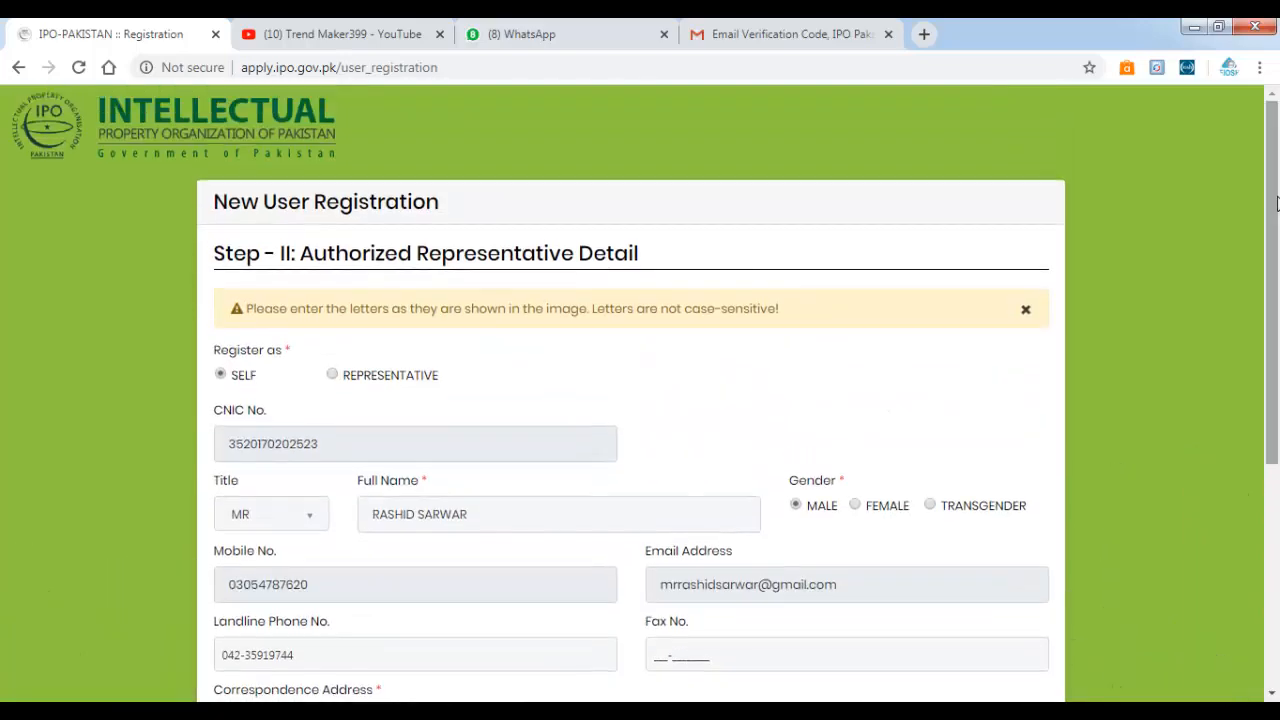
left_click_drag(1277, 203, 1277, 482)
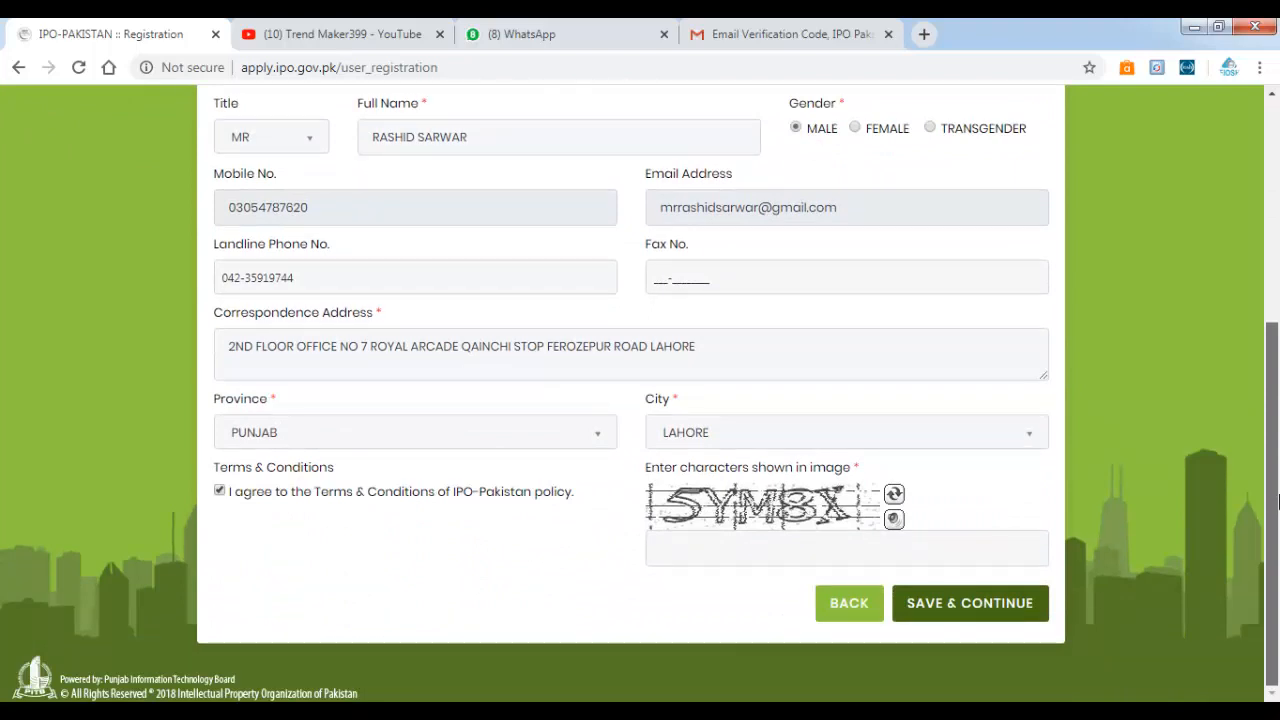
left_click_drag(1277, 503, 1277, 552)
scroll(613, 421, "up", 3)
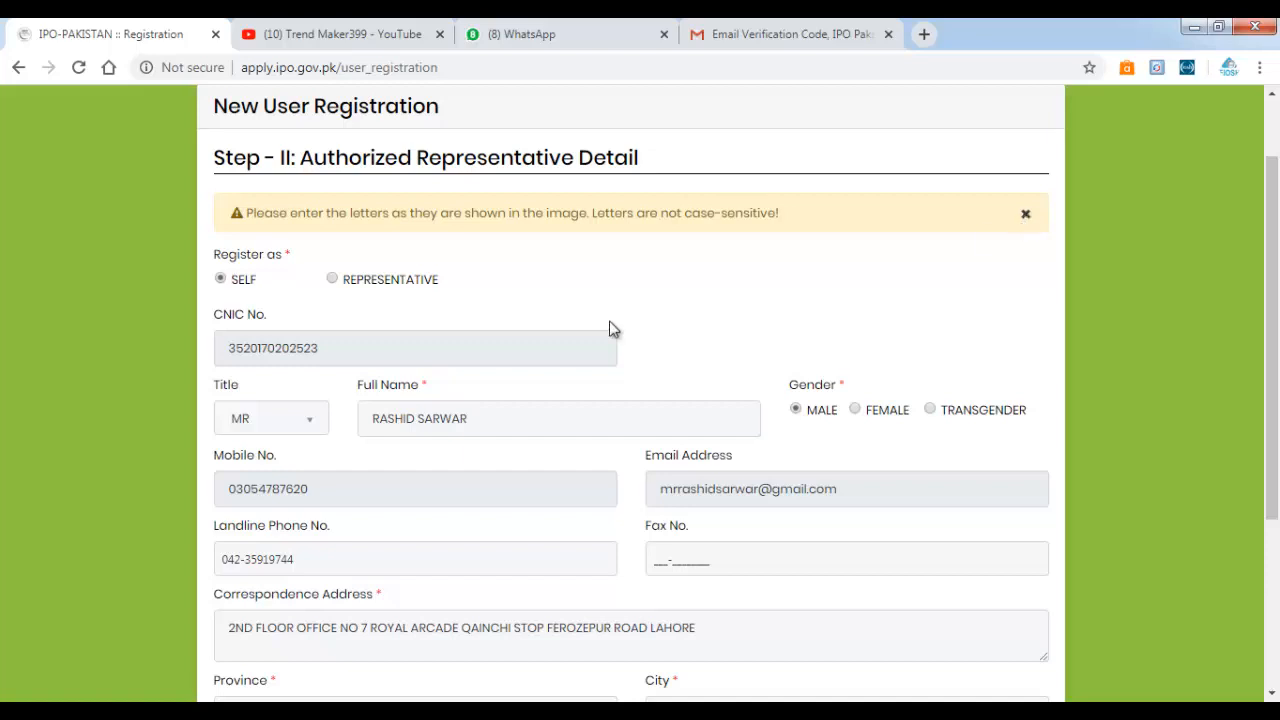
Step: Dismiss the captcha warning, enter the image characters 5YM8X and save the Step II details to continue
left_click(1026, 215)
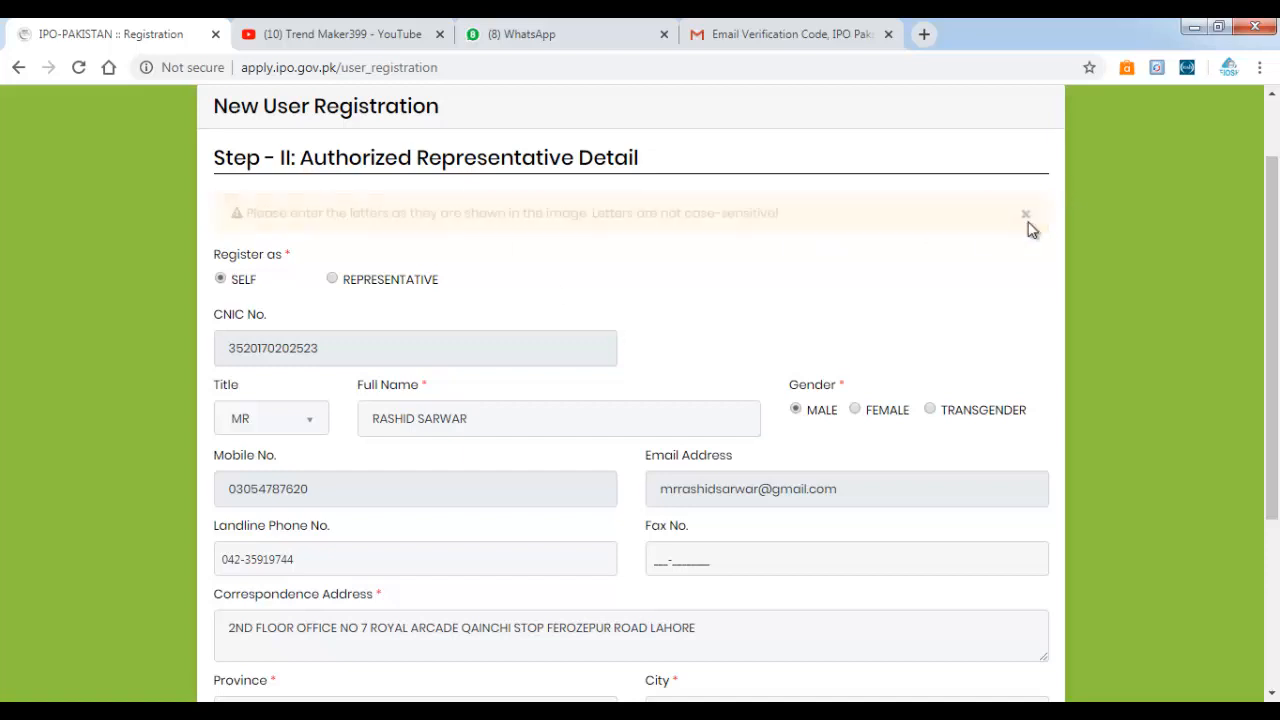
scroll(1278, 457, "down", 3)
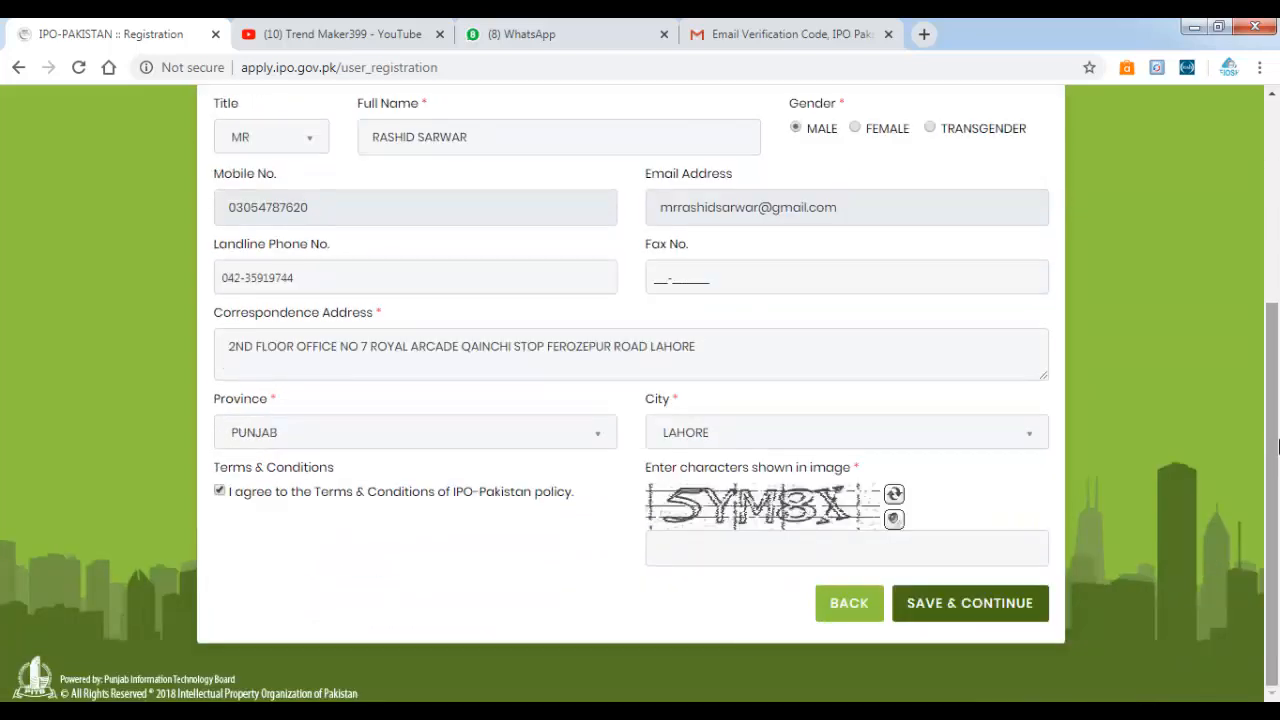
mouse_move(1278, 447)
left_mouse_down()
mouse_move(1278, 315)
mouse_move(1278, 445)
left_mouse_up()
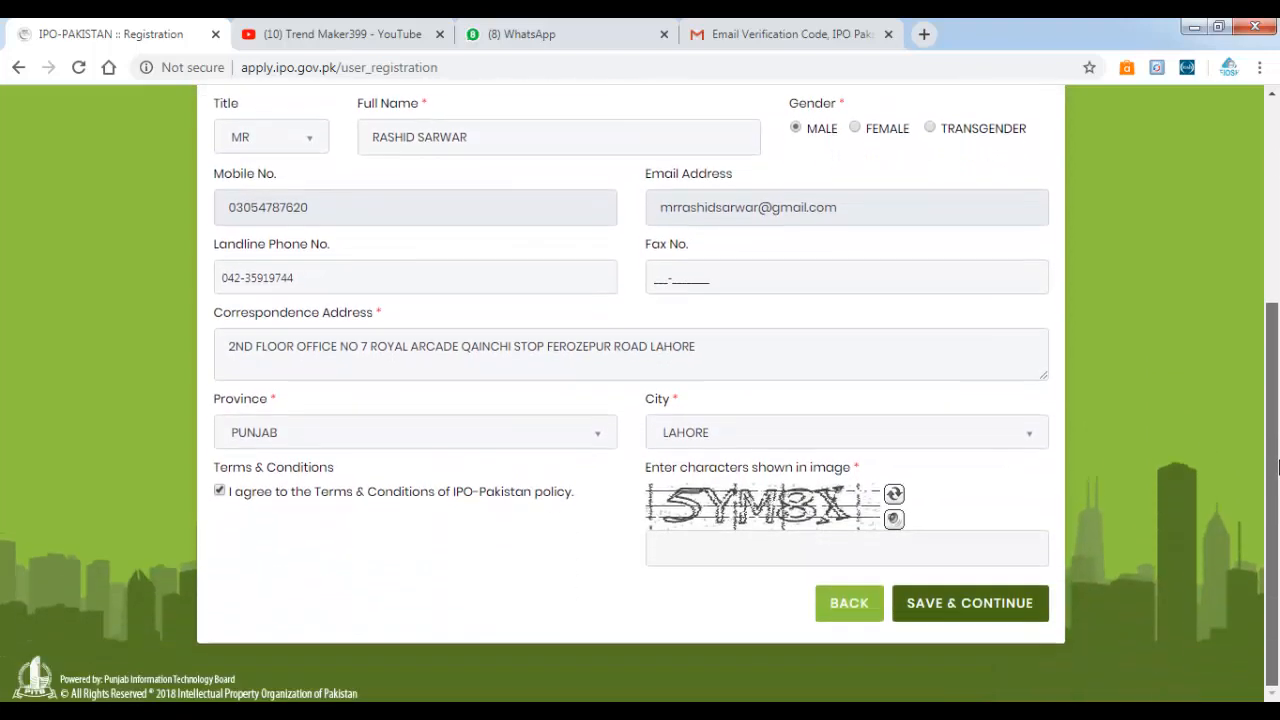
left_click(809, 558)
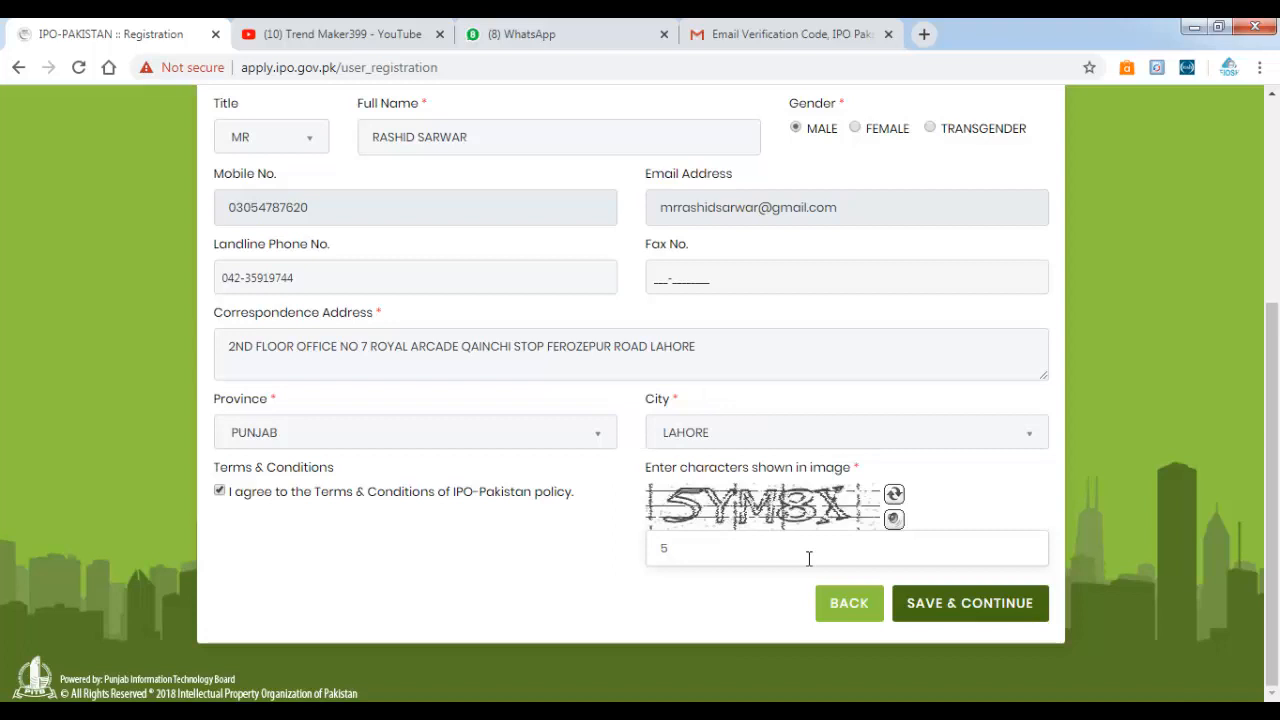
type("YM8X")
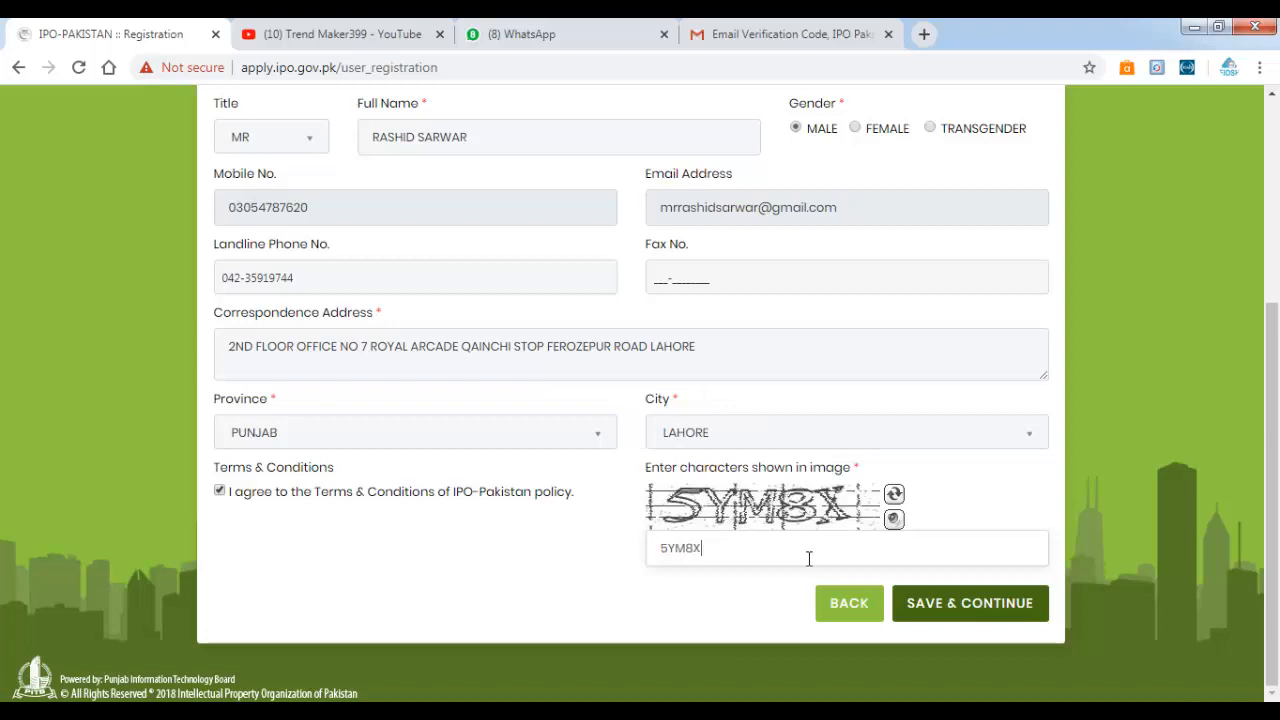
left_click(940, 610)
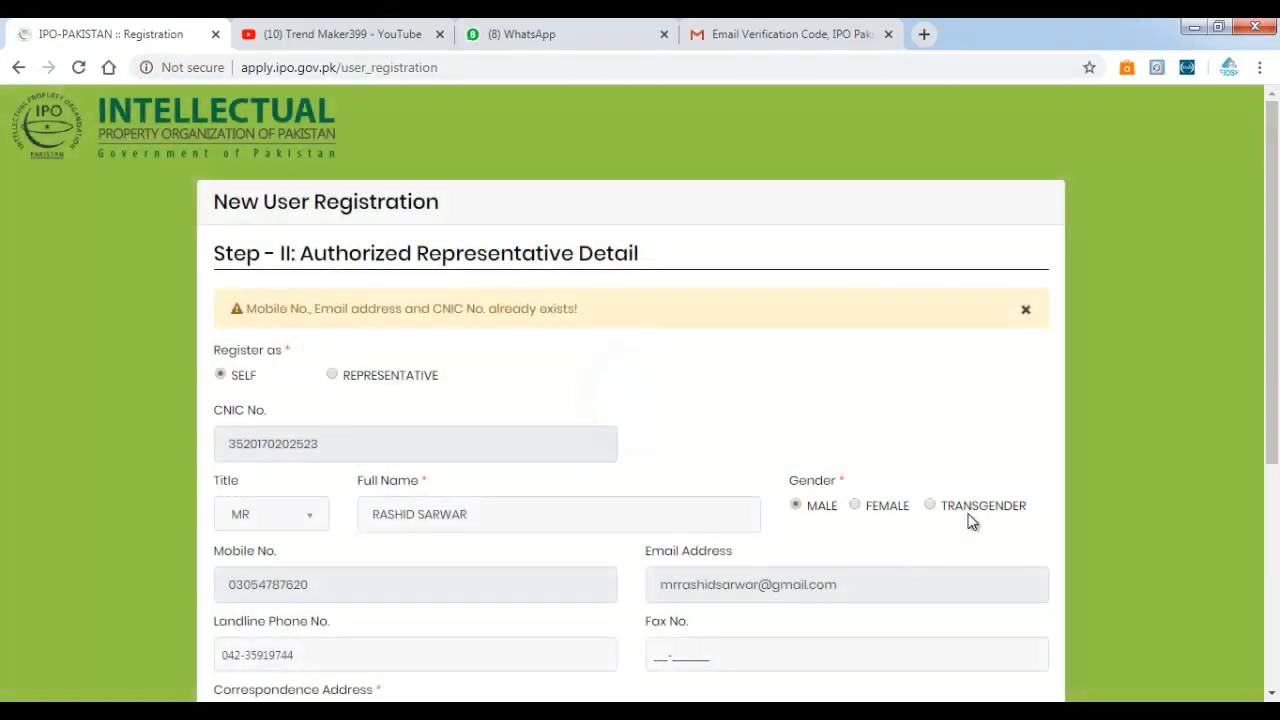
Step: Highlight the warning message above the form and check the remaining fields down to the captcha
left_click_drag(264, 308, 592, 309)
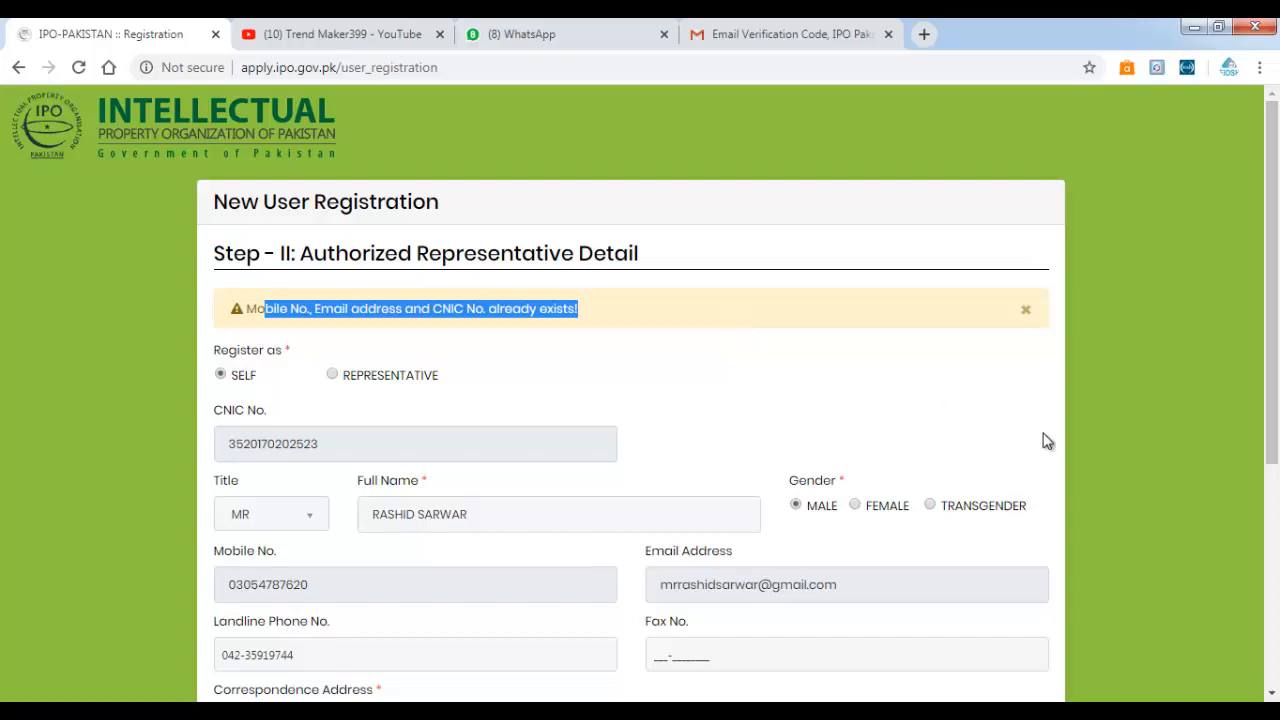
left_click_drag(1275, 204, 1275, 435)
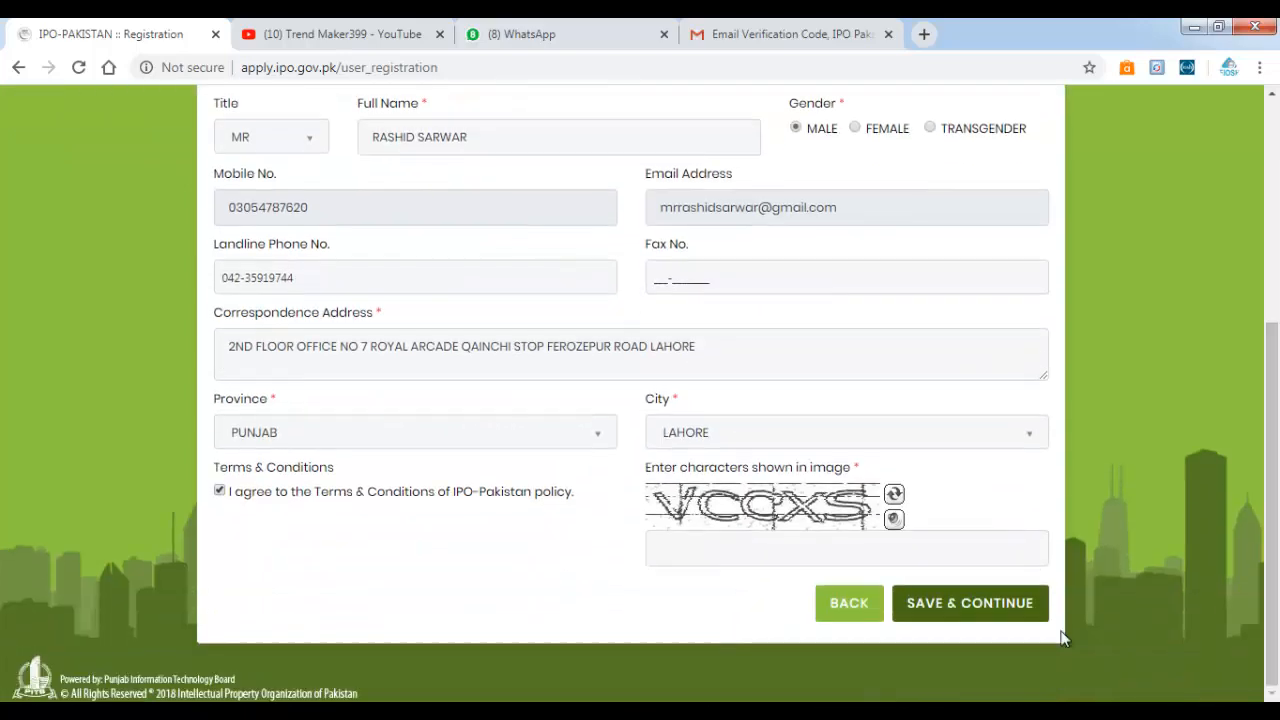
mouse_move(1277, 556)
left_mouse_down()
mouse_move(1270, 270)
mouse_move(1275, 560)
left_mouse_up()
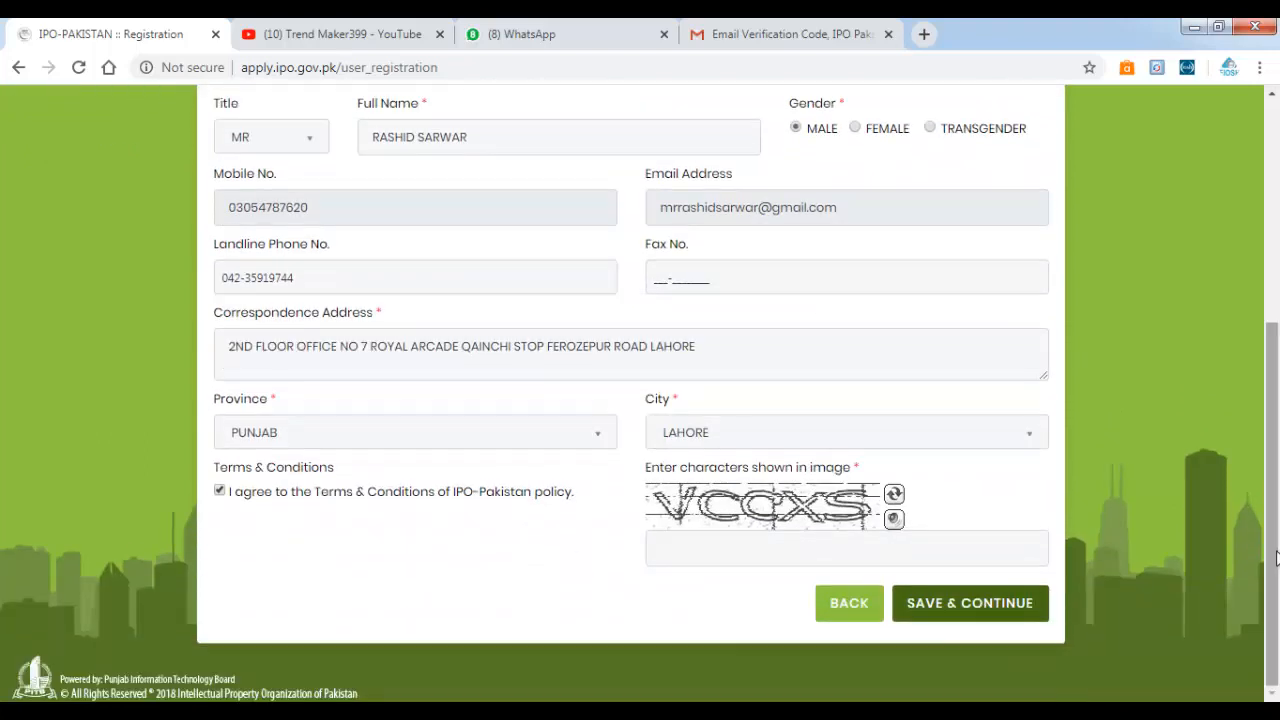